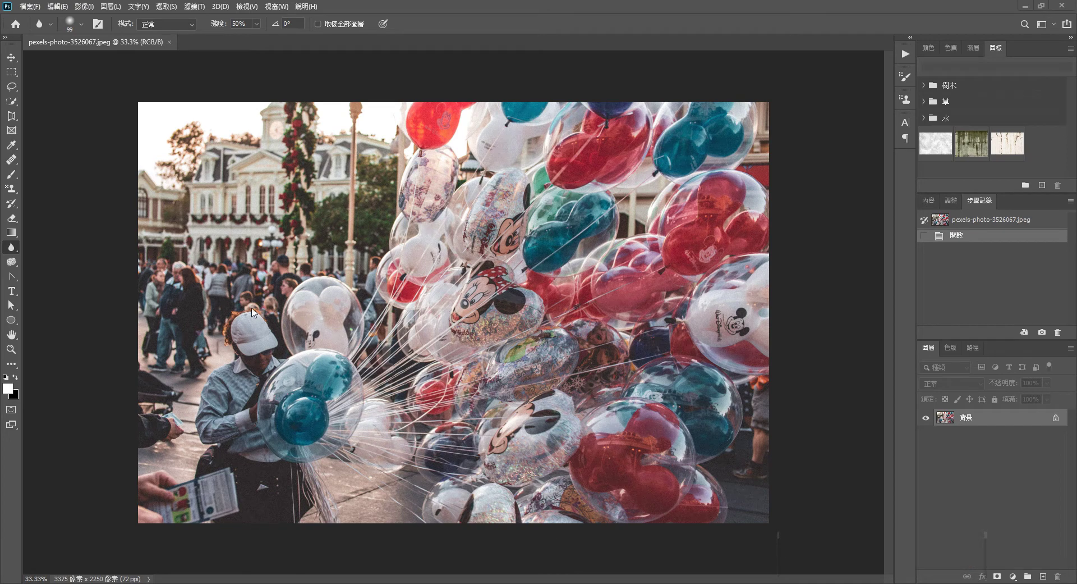
Choose the Blur tool from the blur, sharpen and smudge tool group
right_click(12, 249)
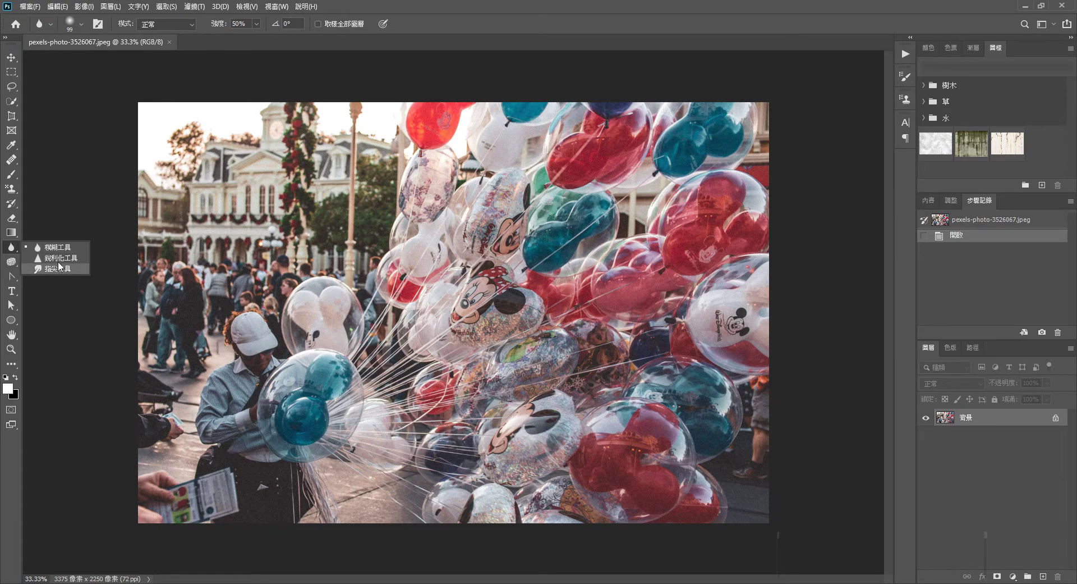
left_click(18, 261)
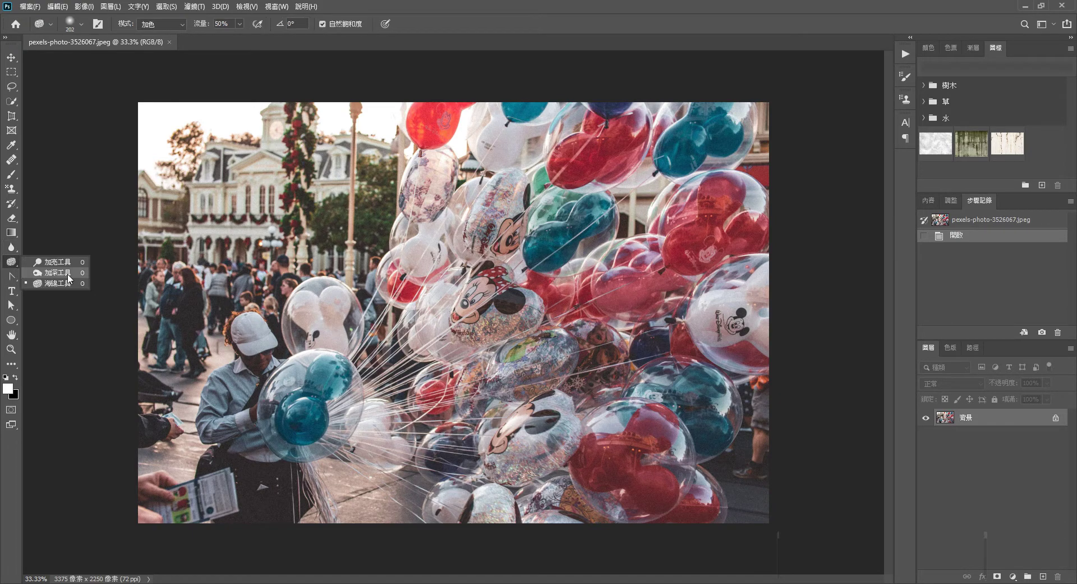
left_click(12, 246)
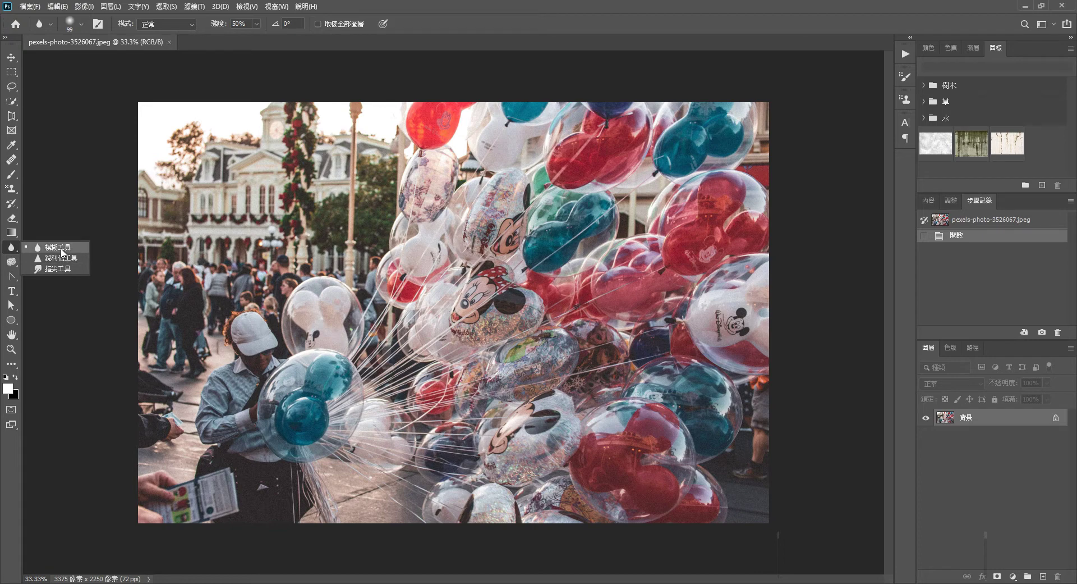
left_click(61, 249)
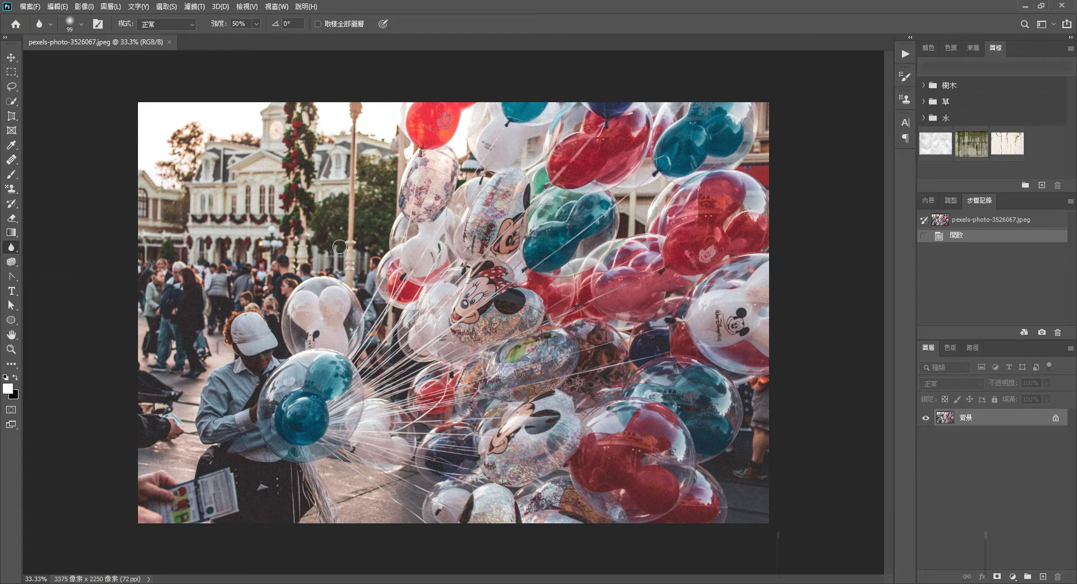
Enlarge the Blur brush to 291 px and soften the background crowd
left_click(82, 24)
left_click_drag(111, 63, 115, 64)
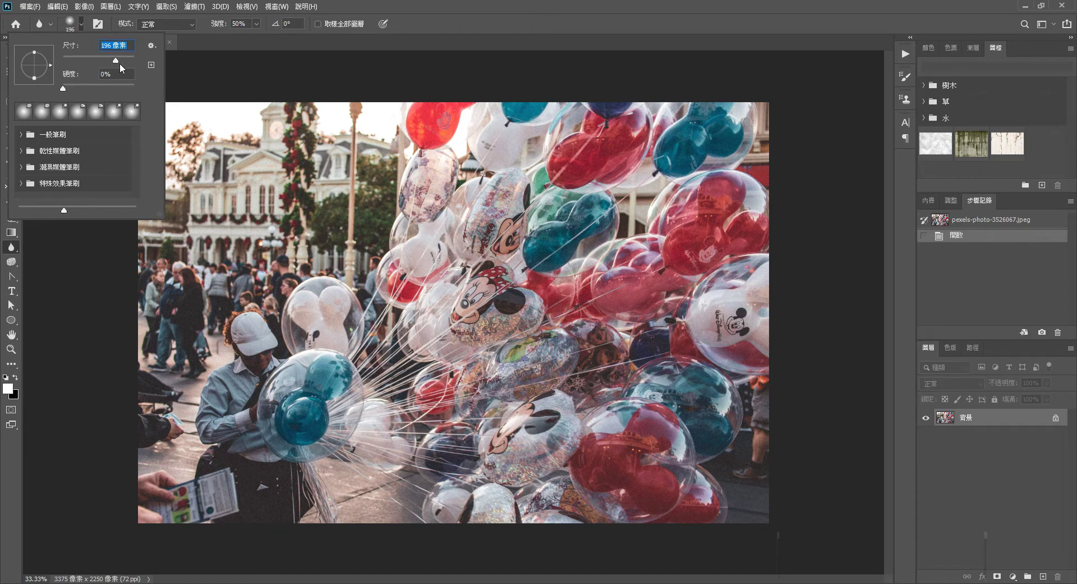
left_click_drag(119, 65, 120, 62)
left_click(391, 5)
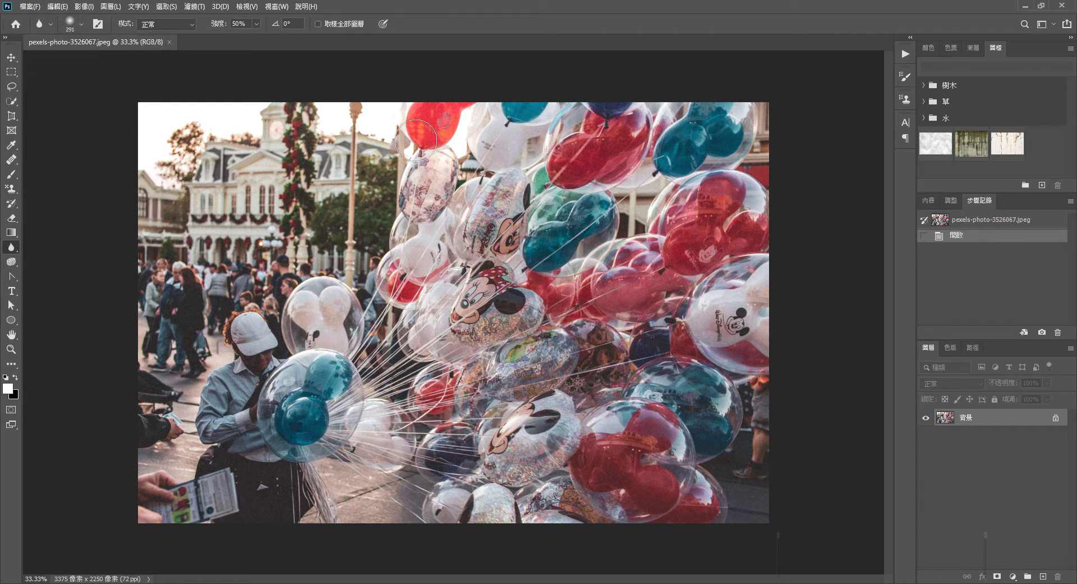
mouse_move(236, 296)
left_mouse_down()
mouse_move(187, 291)
mouse_move(196, 323)
mouse_move(208, 322)
mouse_move(243, 274)
left_mouse_up()
left_click(243, 274)
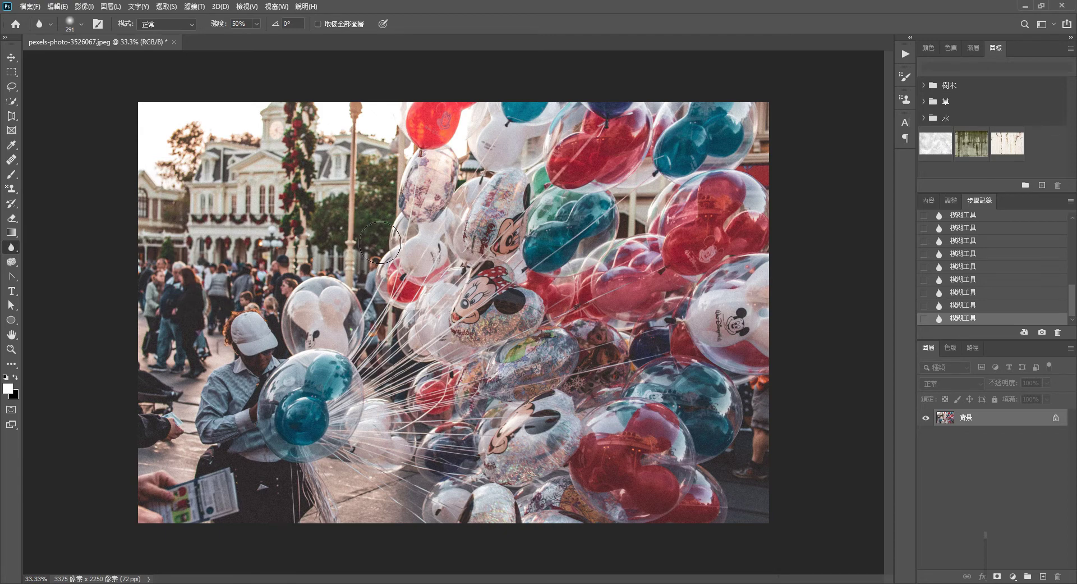
Zoom in and out to check the blur, then set Blur strength to 100%
left_click_drag(378, 188, 378, 137)
scroll(378, 137, "up", 2)
scroll(377, 138, "up", 2)
scroll(378, 137, "up", 2)
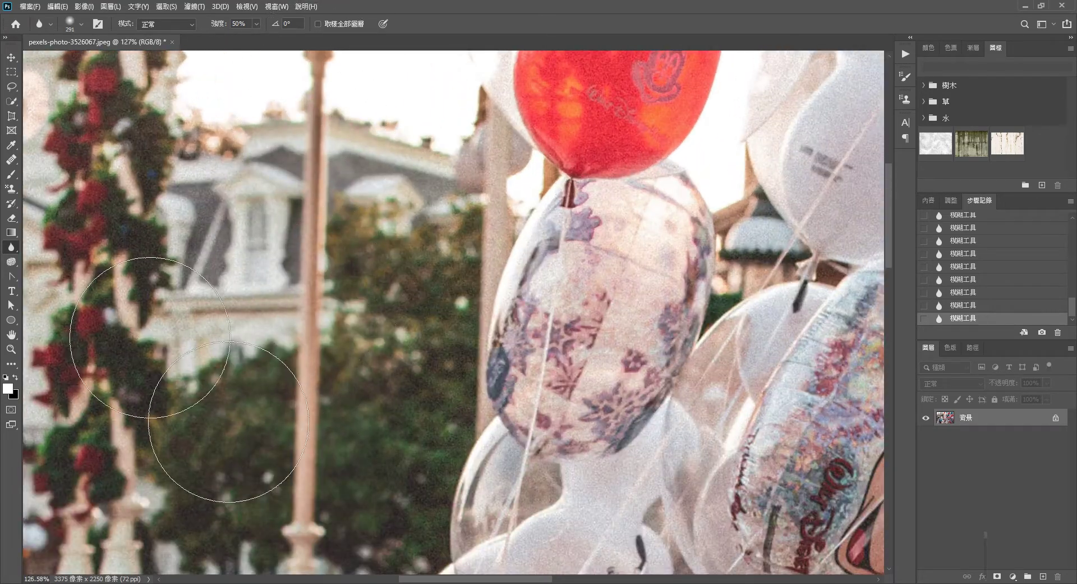
scroll(421, 319, "down", 2)
scroll(420, 320, "down", 2)
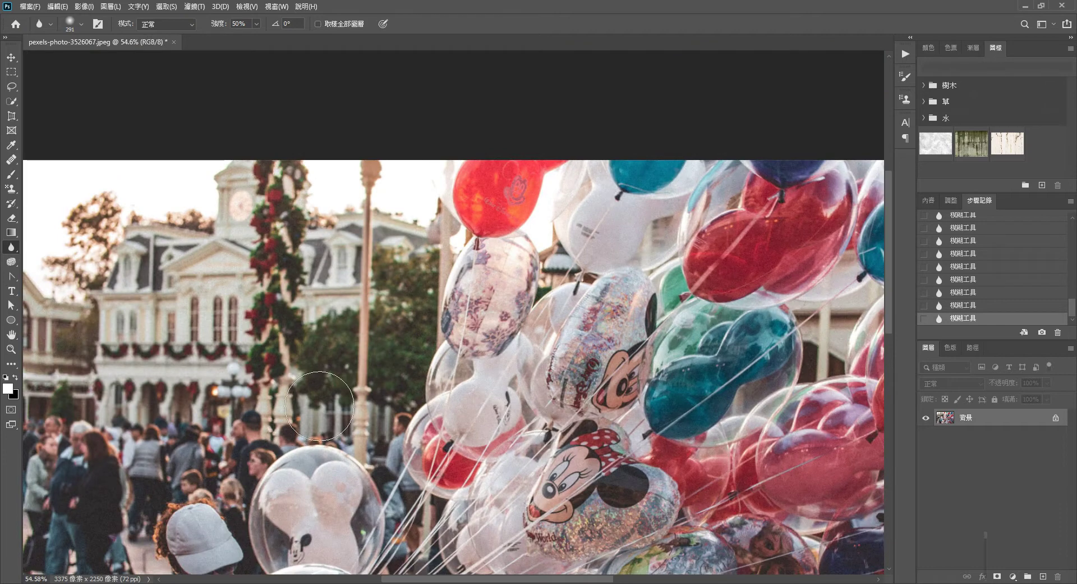
scroll(190, 484, "down", 2)
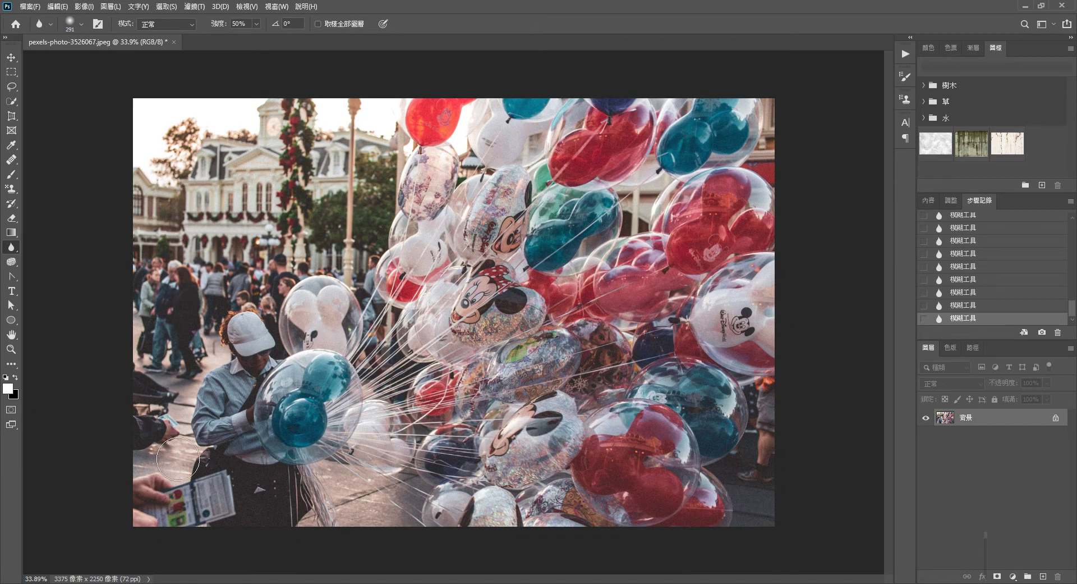
scroll(185, 448, "up", 1)
scroll(184, 447, "up", 3)
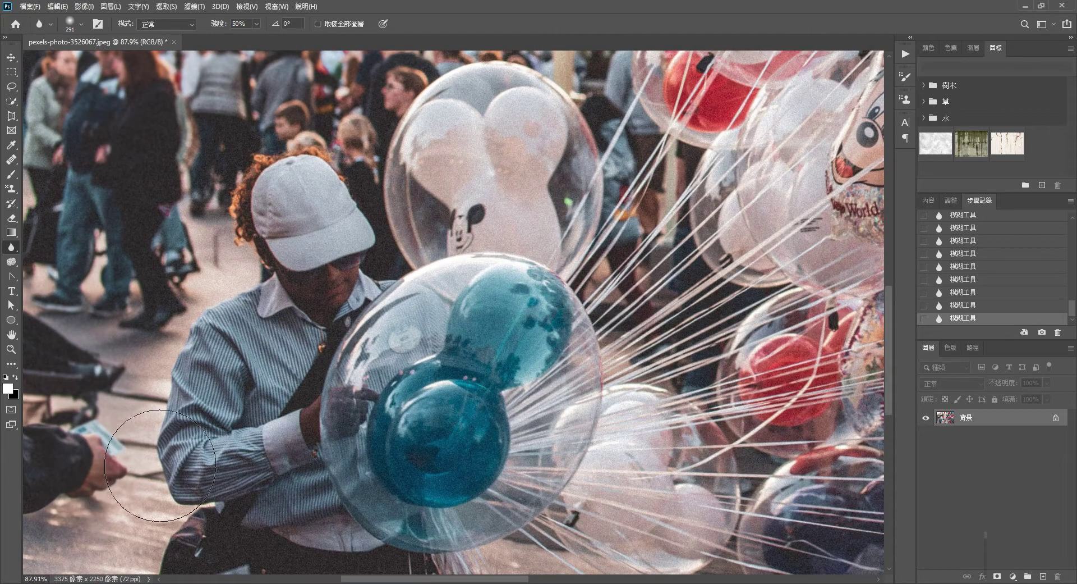
scroll(189, 357, "down", 2)
scroll(231, 385, "down", 1)
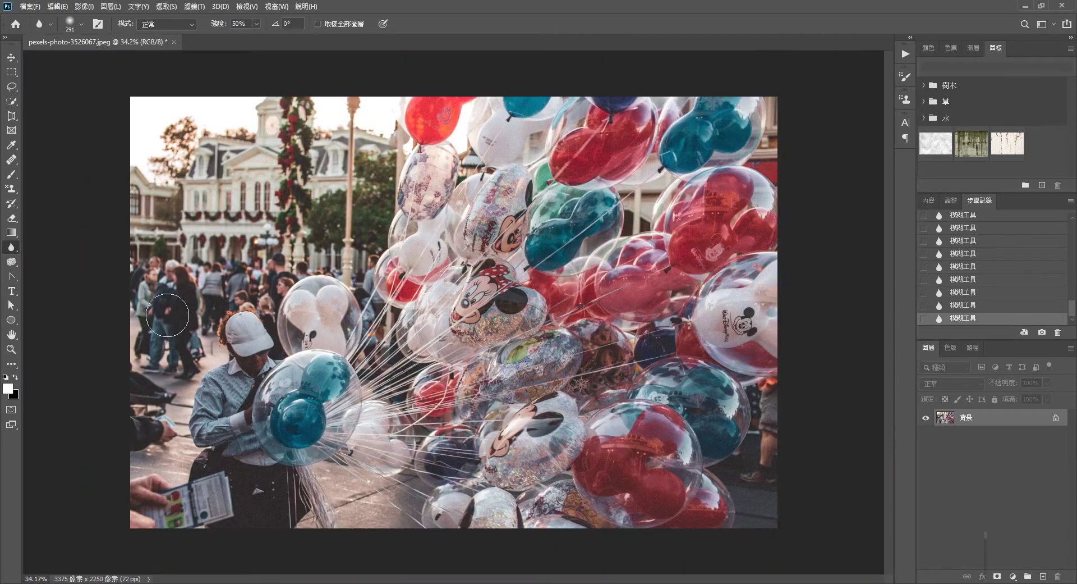
left_click(257, 24)
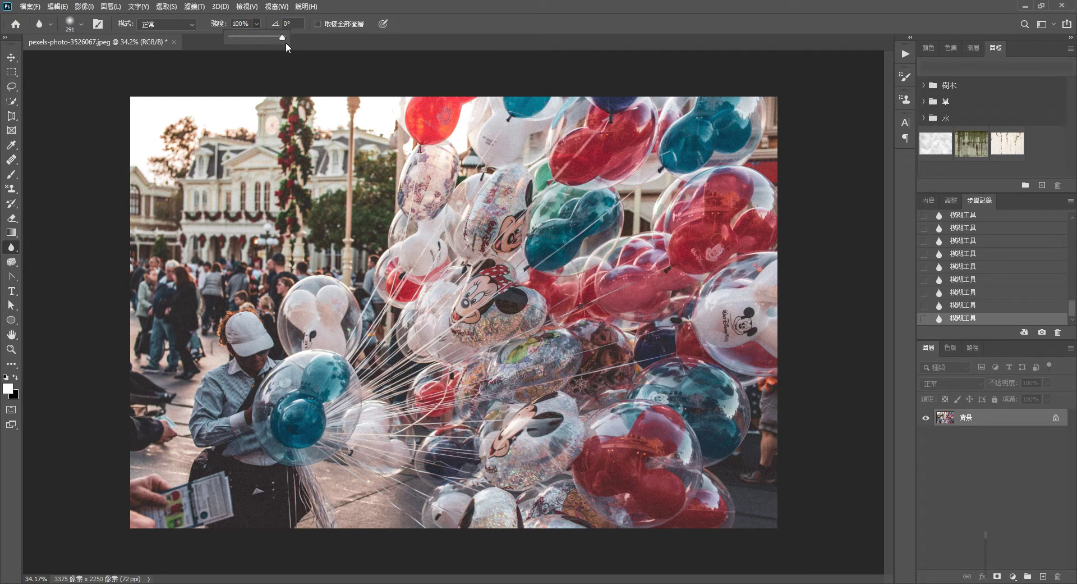
left_click(198, 303)
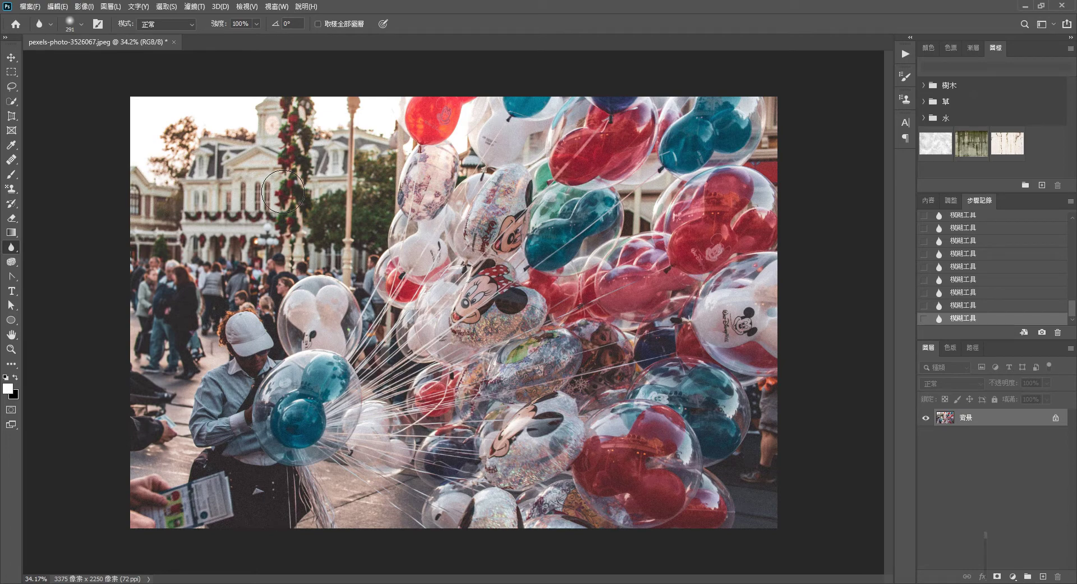
Switch to the Sharpen tool with a 180 px brush
right_click(19, 249)
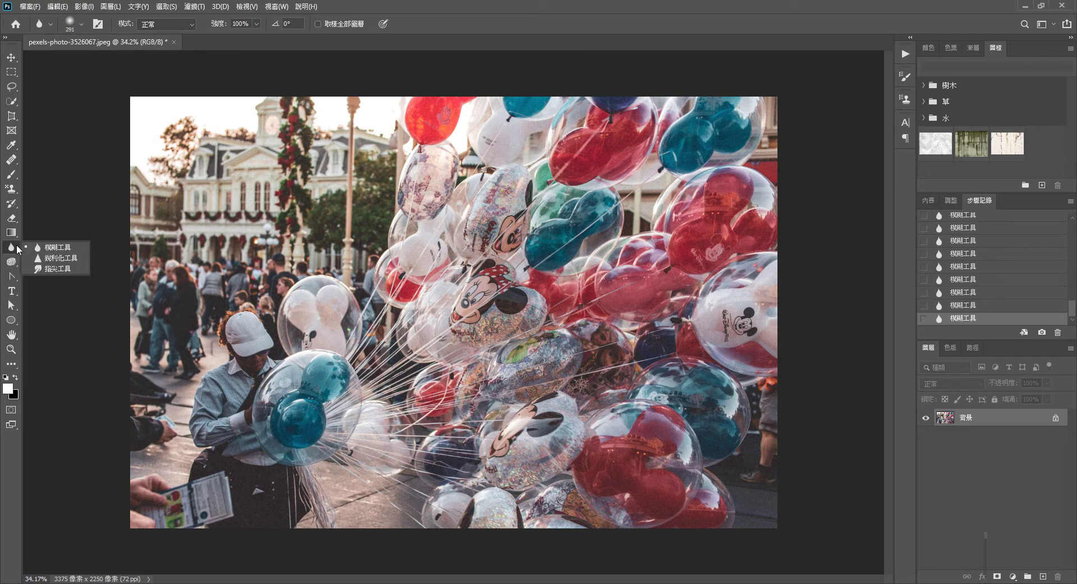
left_click(69, 261)
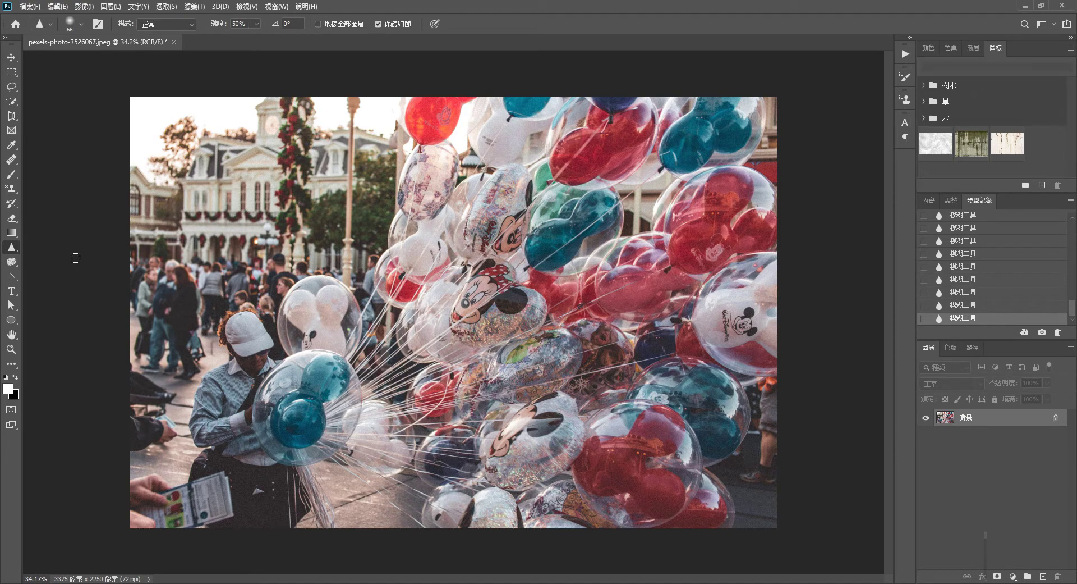
left_click(81, 24)
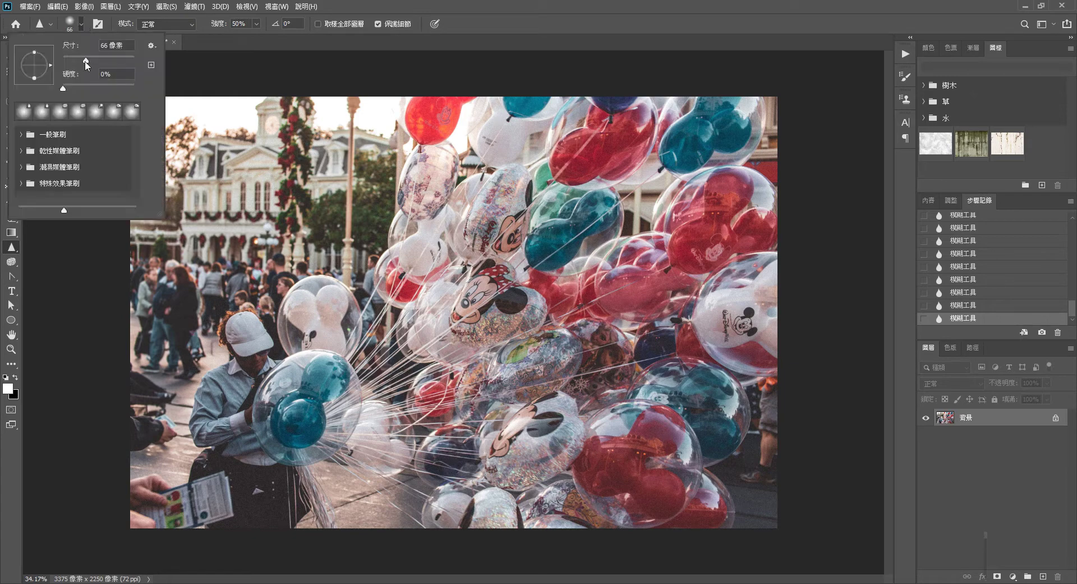
left_click_drag(86, 62, 116, 62)
left_click(402, 6)
Sharpen the red, white, 'World' and red-and-white balloons in the bunch
scroll(476, 322, "up", 4)
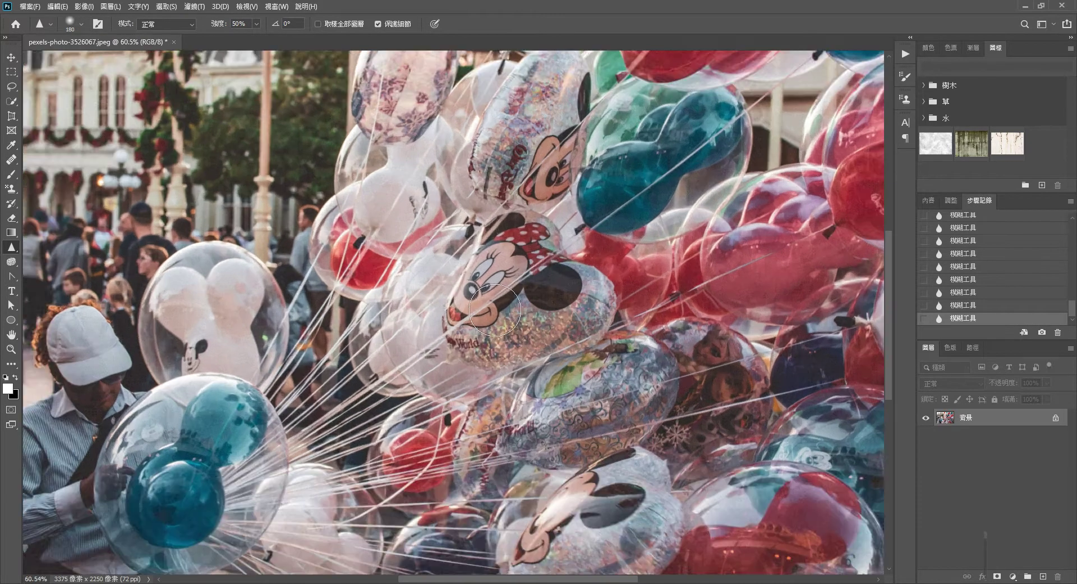
mouse_move(300, 337)
left_mouse_down()
mouse_move(359, 191)
mouse_move(393, 152)
mouse_move(368, 197)
mouse_move(380, 292)
mouse_move(426, 325)
mouse_move(420, 275)
mouse_move(421, 320)
mouse_move(386, 341)
left_mouse_up()
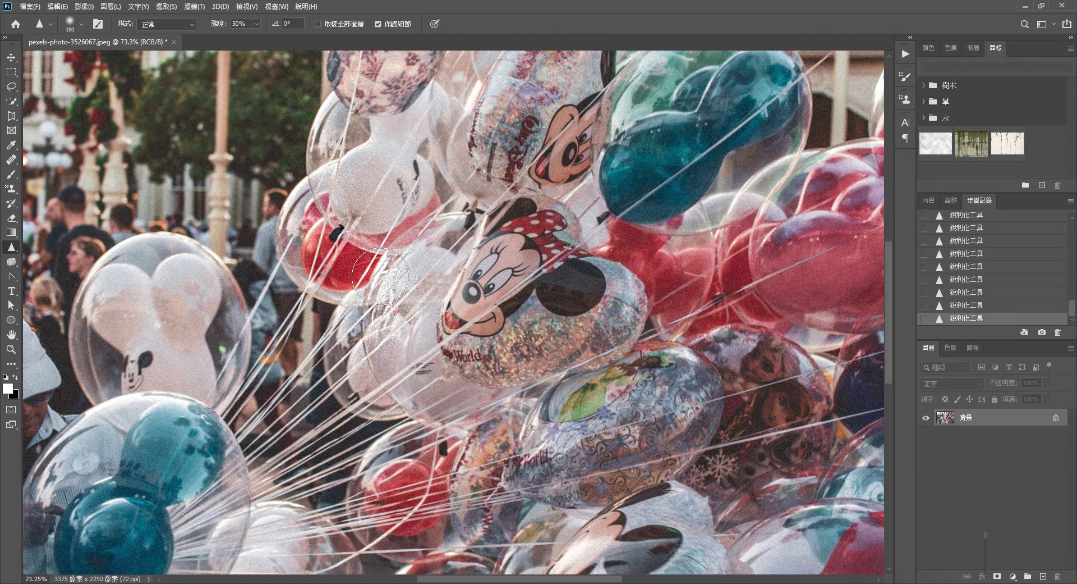
scroll(379, 216, "down", 5)
left_click_drag(380, 216, 404, 233)
mouse_move(400, 320)
left_mouse_down()
mouse_move(457, 305)
mouse_move(421, 241)
mouse_move(389, 222)
mouse_move(448, 221)
left_mouse_up()
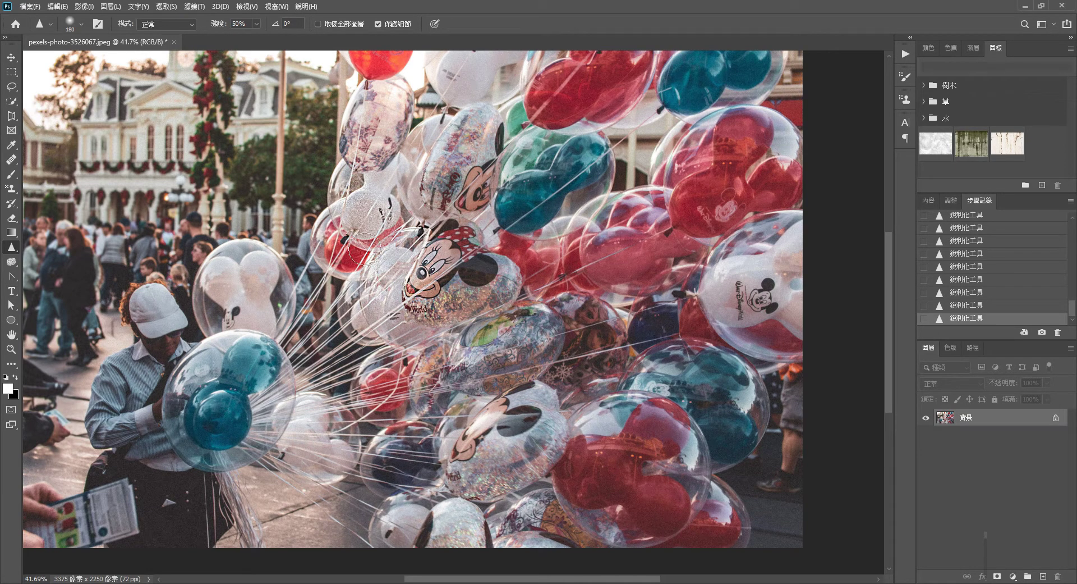
left_click_drag(367, 216, 351, 243)
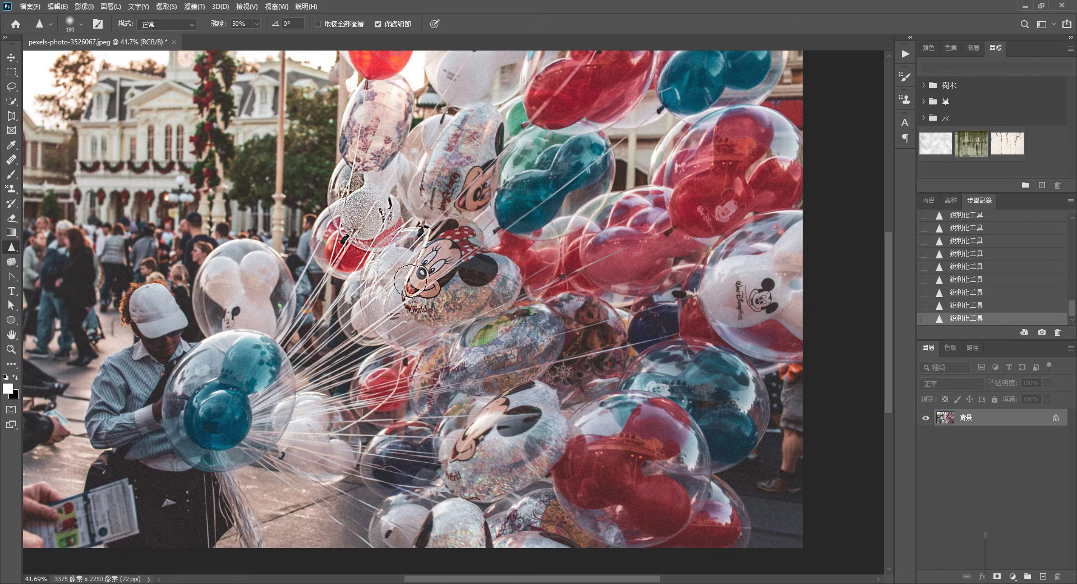
left_click_drag(338, 270, 359, 236)
scroll(367, 193, "up", 3)
scroll(367, 193, "up", 5)
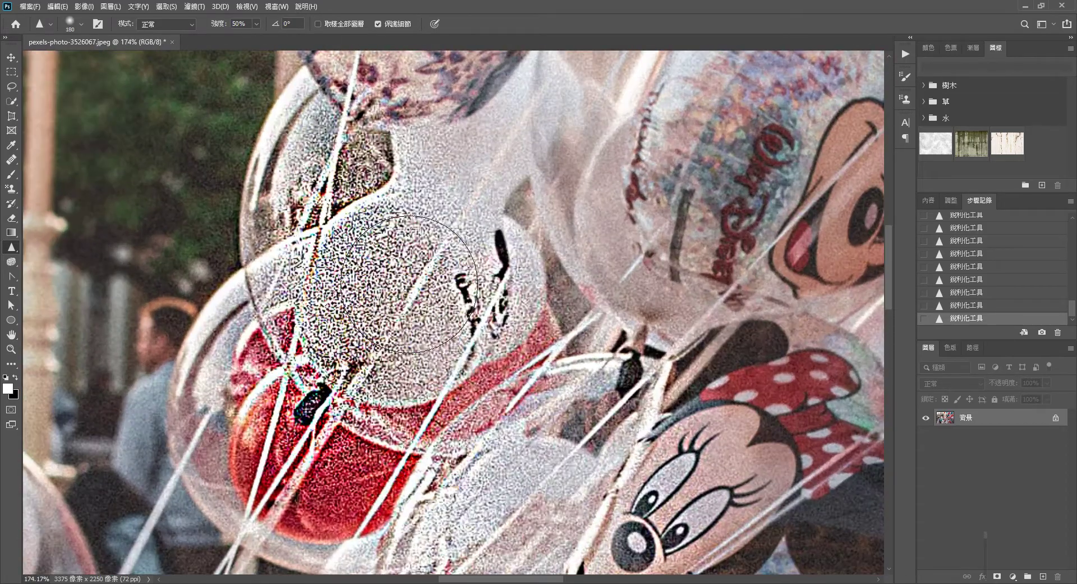
Switch to the Rectangular Marquee tool and zoom in and out to review the photo
left_click(12, 71)
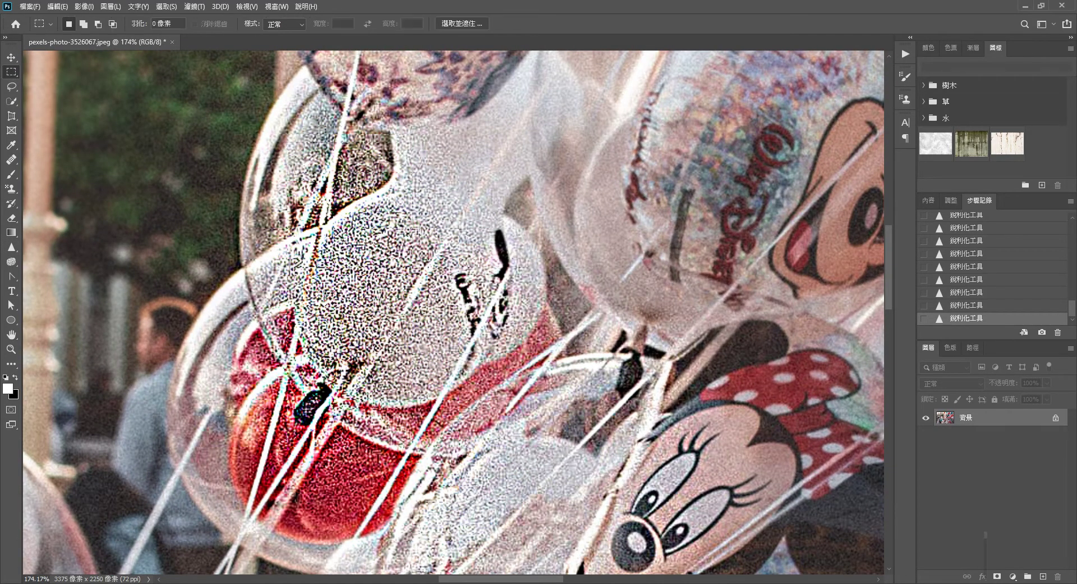
scroll(312, 241, "up", 2)
scroll(313, 222, "up", 2)
scroll(314, 220, "up", 2)
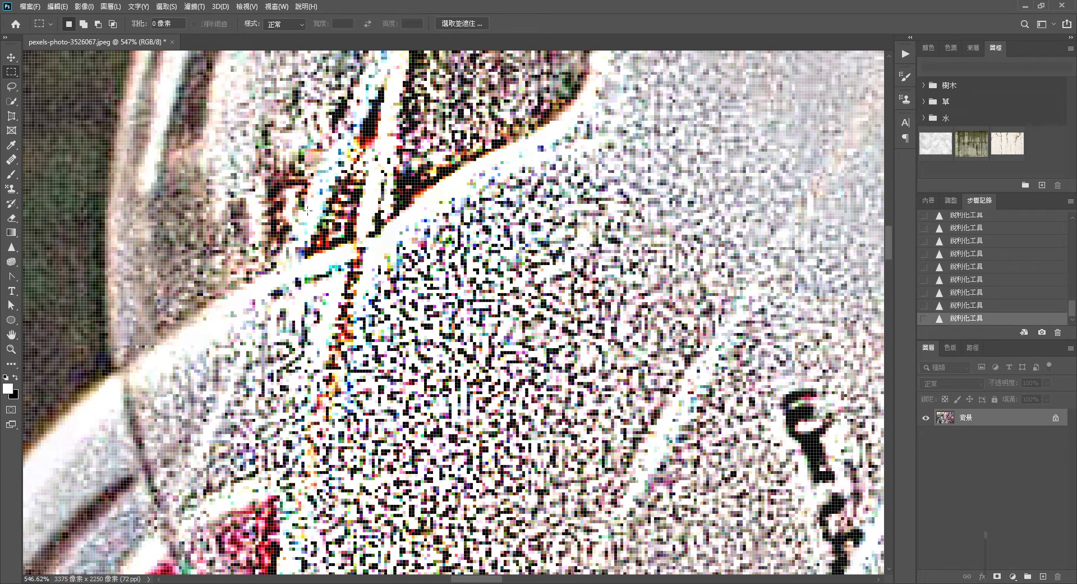
scroll(307, 209, "down", 3)
scroll(343, 197, "down", 2)
scroll(372, 188, "down", 1)
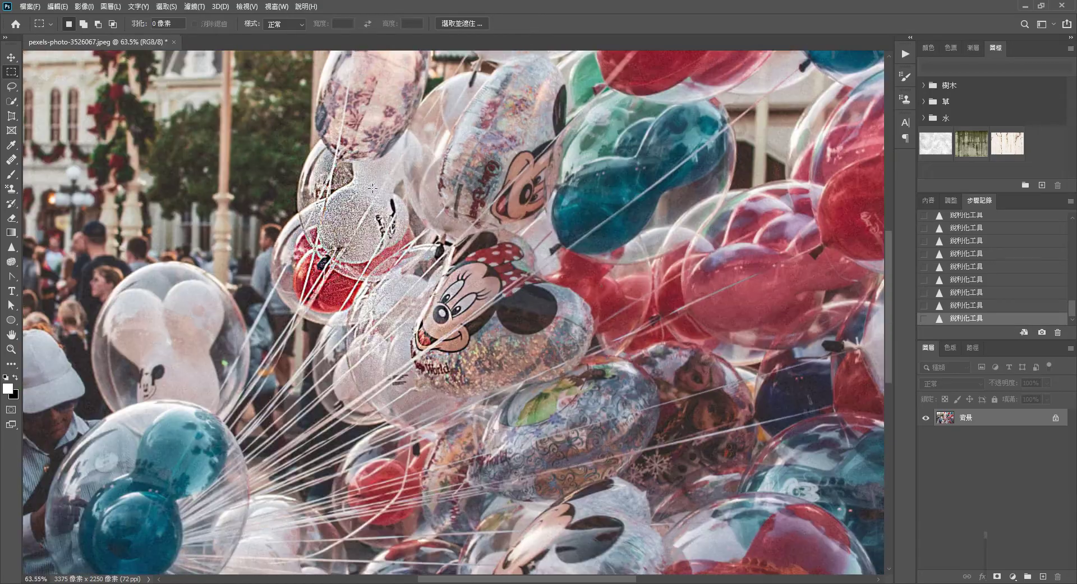
scroll(288, 321, "up", 2)
scroll(306, 280, "up", 2)
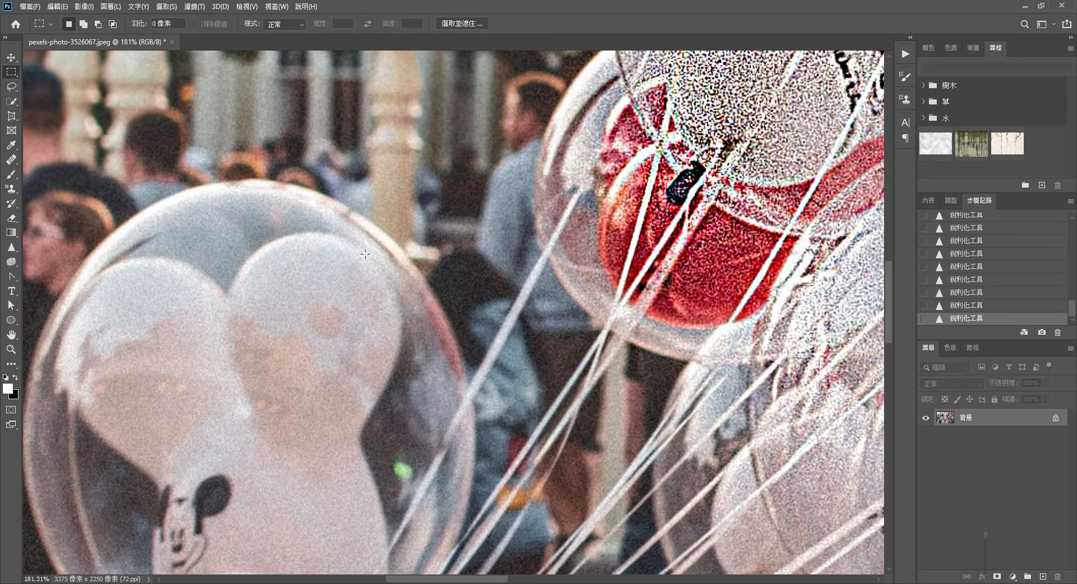
scroll(364, 247, "down", 2)
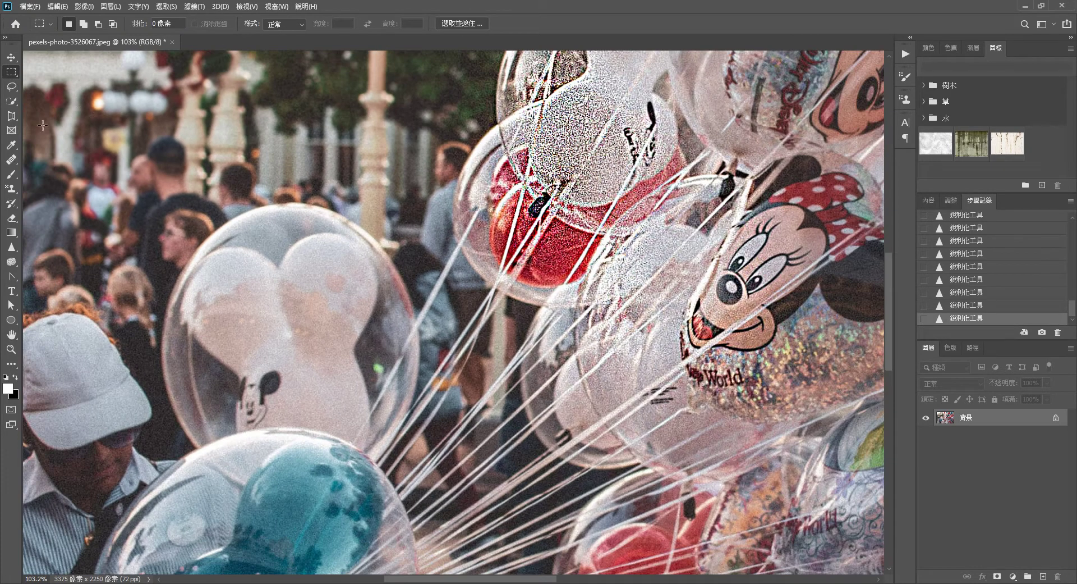
Reselect the Sharpen tool, sharpen a patch of balloons and zoom in to check
left_click(12, 247)
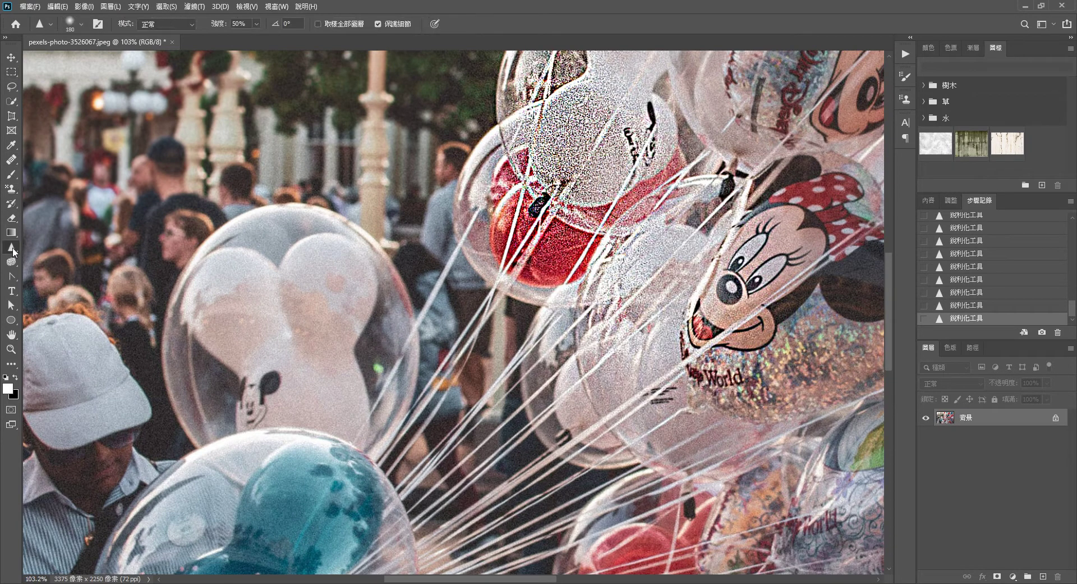
left_click_drag(366, 284, 368, 277)
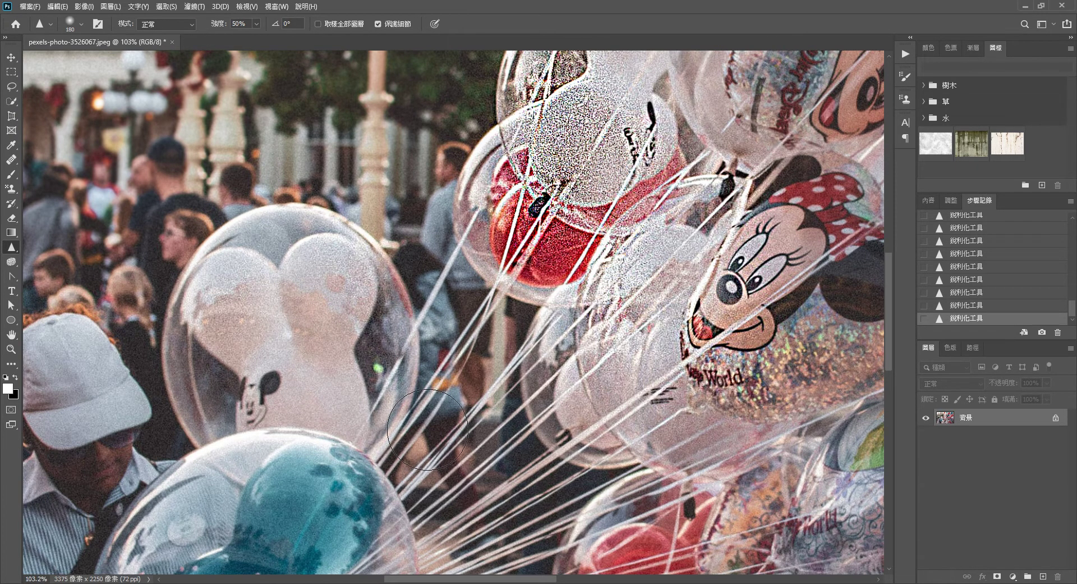
scroll(400, 329, "up", 5)
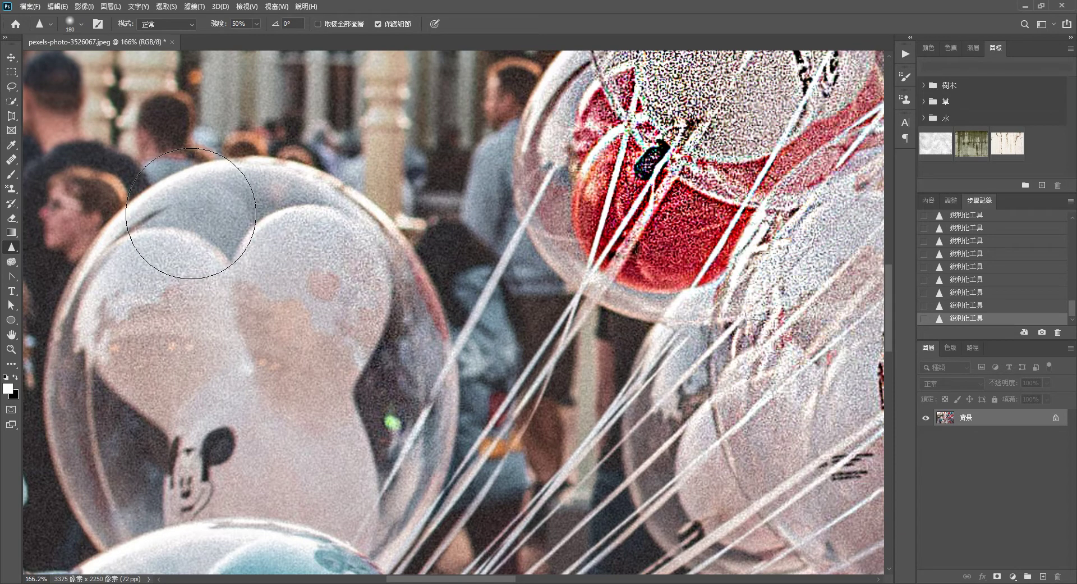
Sharpen the red bows and garland on the lamppost
scroll(337, 235, "down", 5)
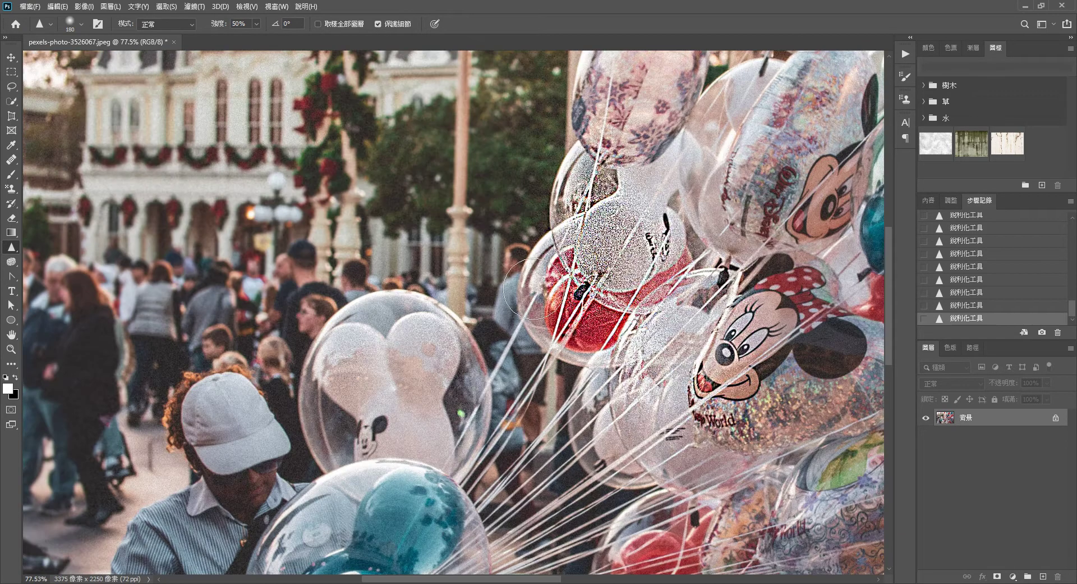
scroll(403, 247, "up", 4)
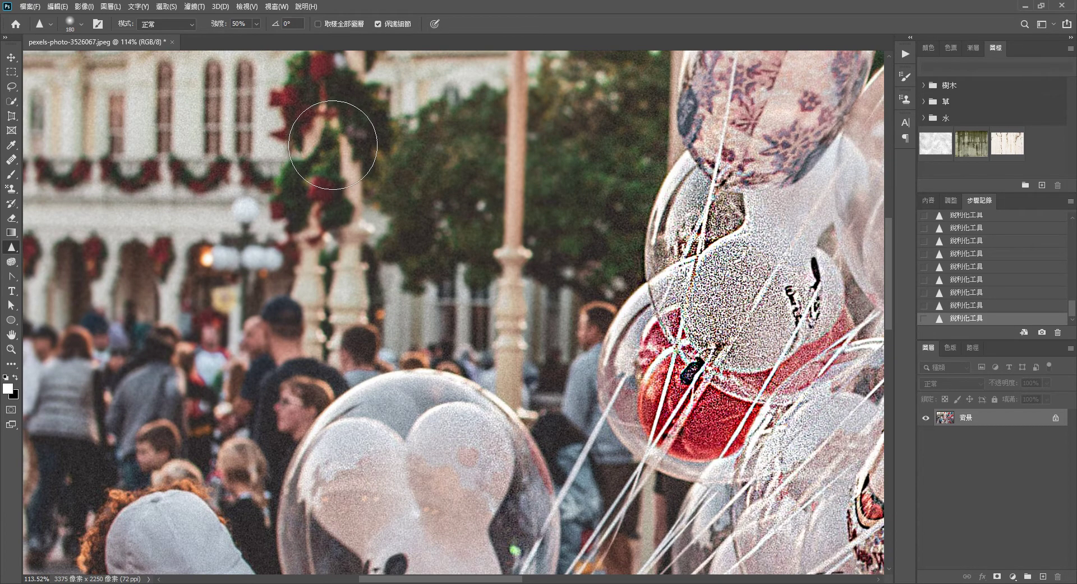
mouse_move(333, 145)
left_mouse_down()
mouse_move(319, 138)
mouse_move(327, 120)
mouse_move(382, 196)
mouse_move(337, 248)
mouse_move(362, 280)
left_mouse_up()
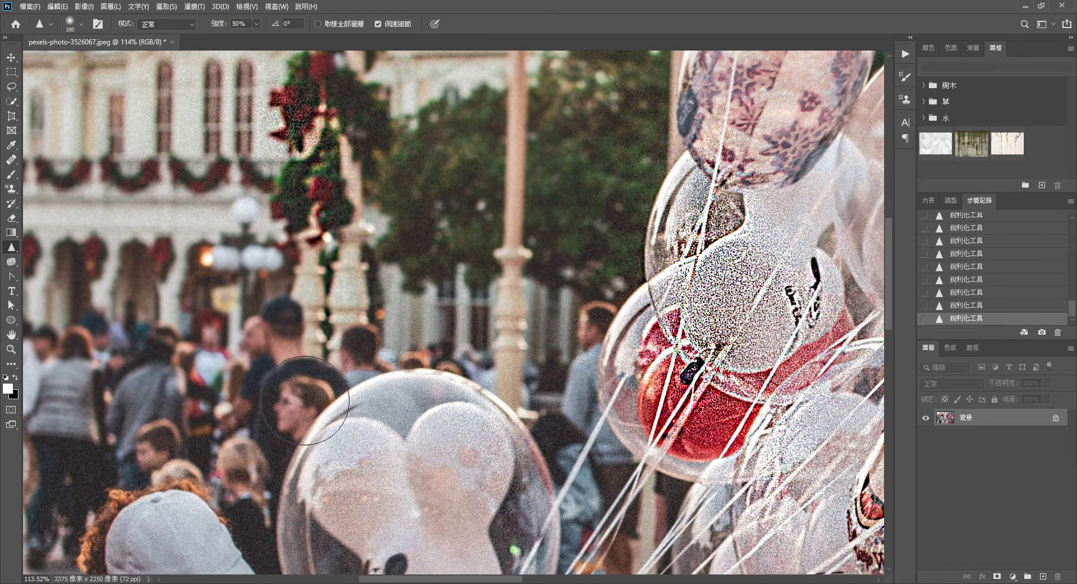
scroll(314, 399, "up", 3)
scroll(314, 398, "up", 3)
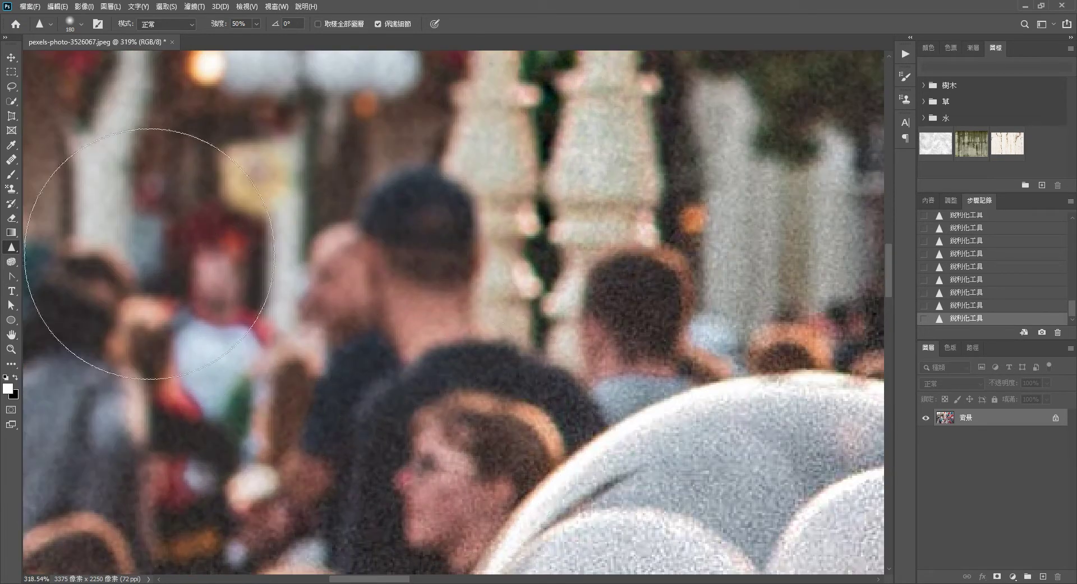
Undo the last sharpening stroke, leaving the Rectangular Marquee tool active
left_click(11, 72)
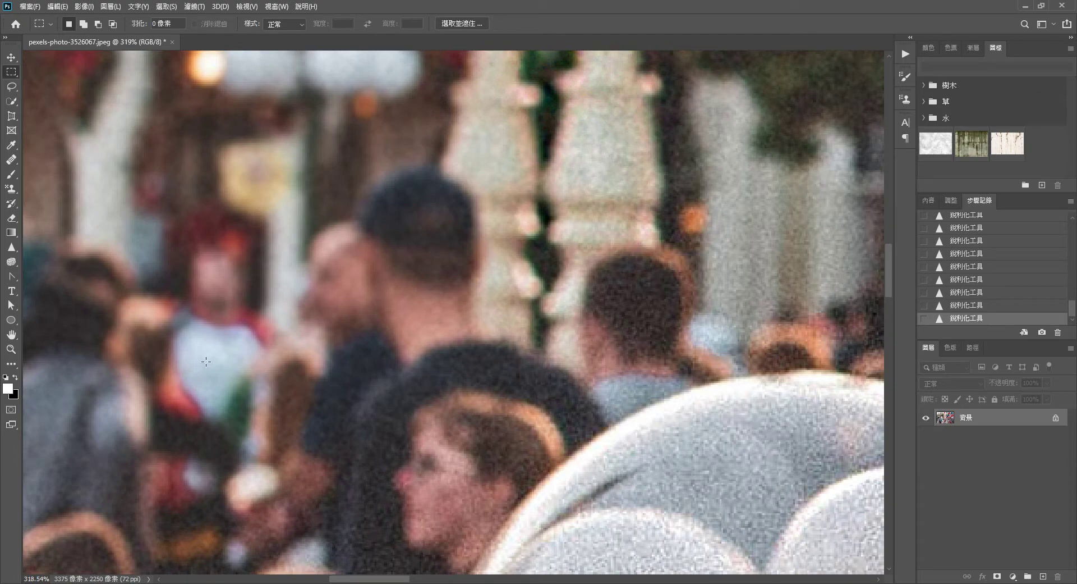
left_click(11, 247)
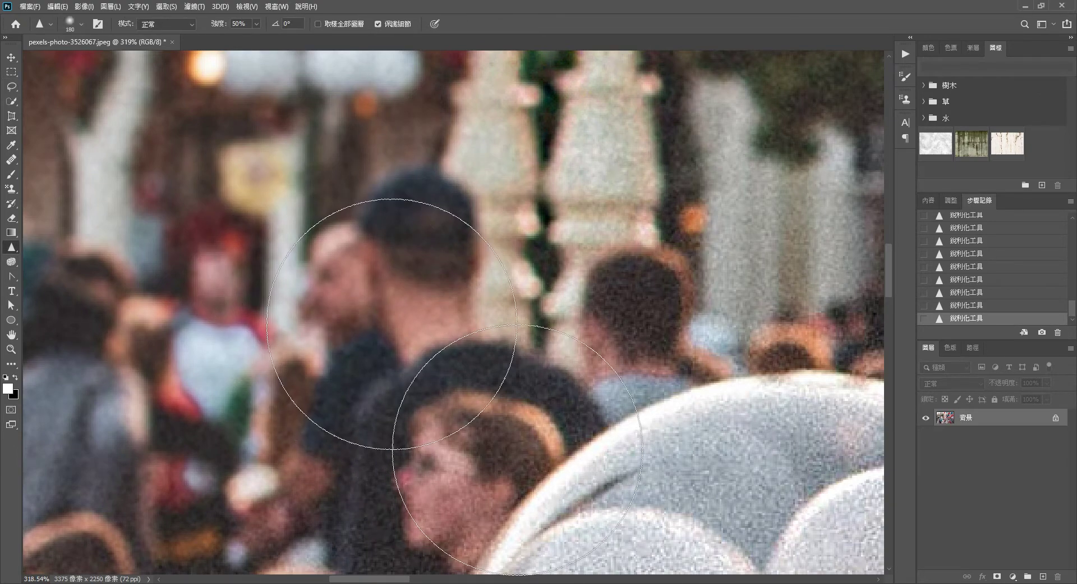
key("ctrl+z")
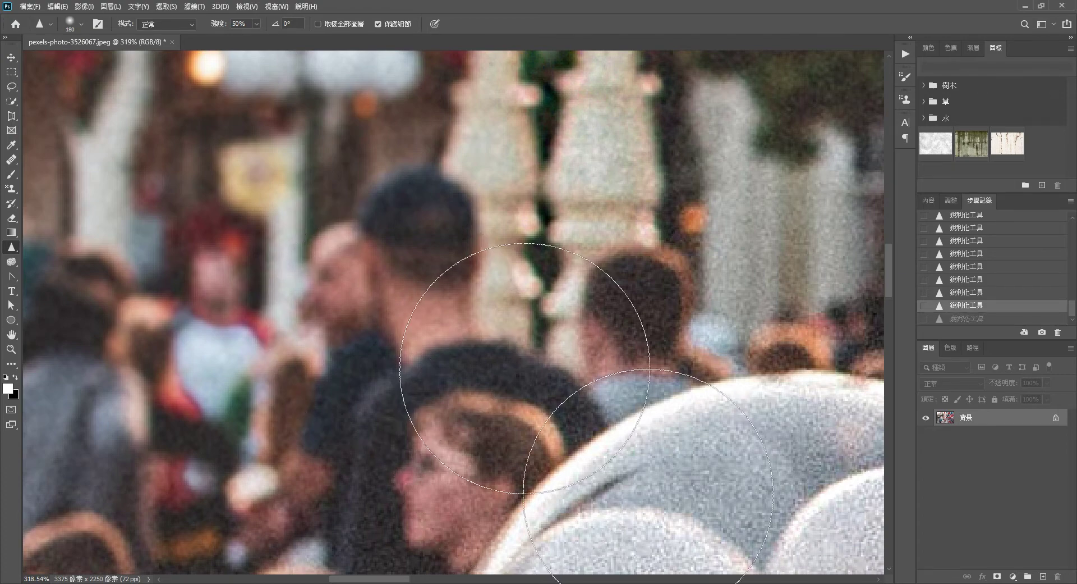
left_click(11, 72)
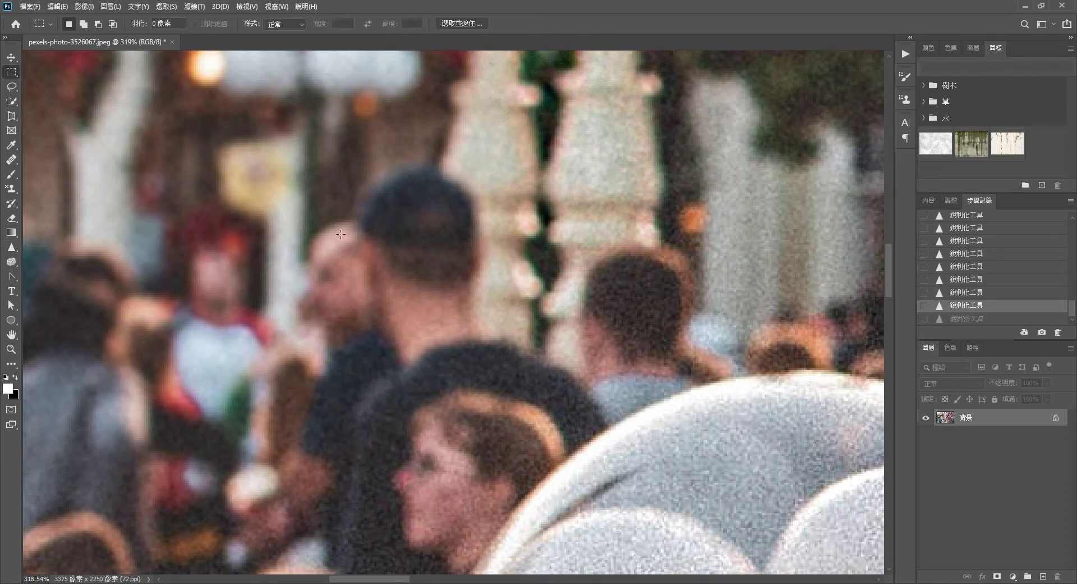
scroll(390, 297, "down", 2)
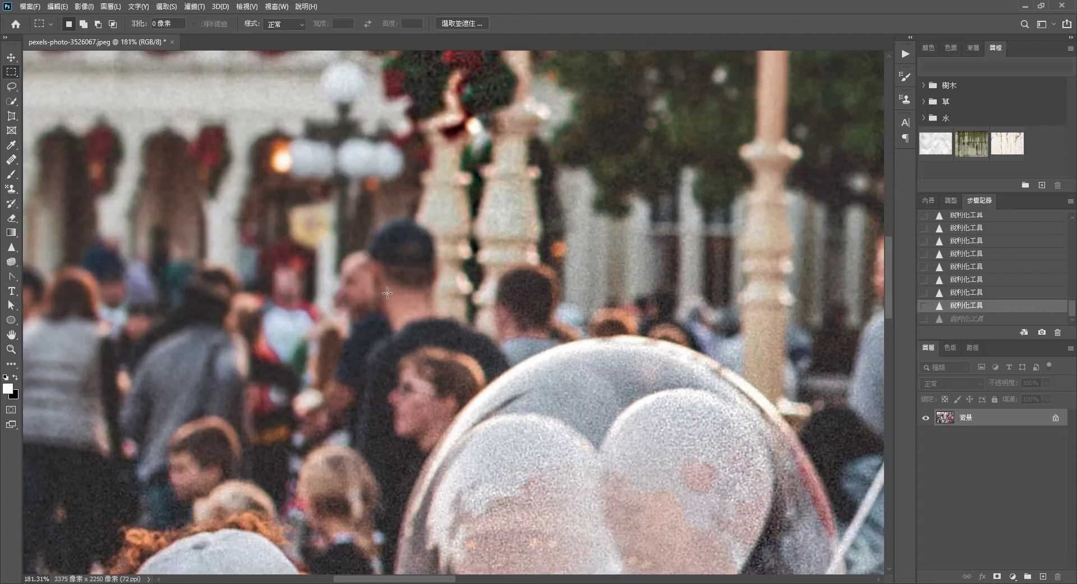
scroll(386, 293, "down", 2)
Zoom out, reselect the Sharpen tool and sharpen another area on the right of the photo
scroll(384, 287, "down", 2)
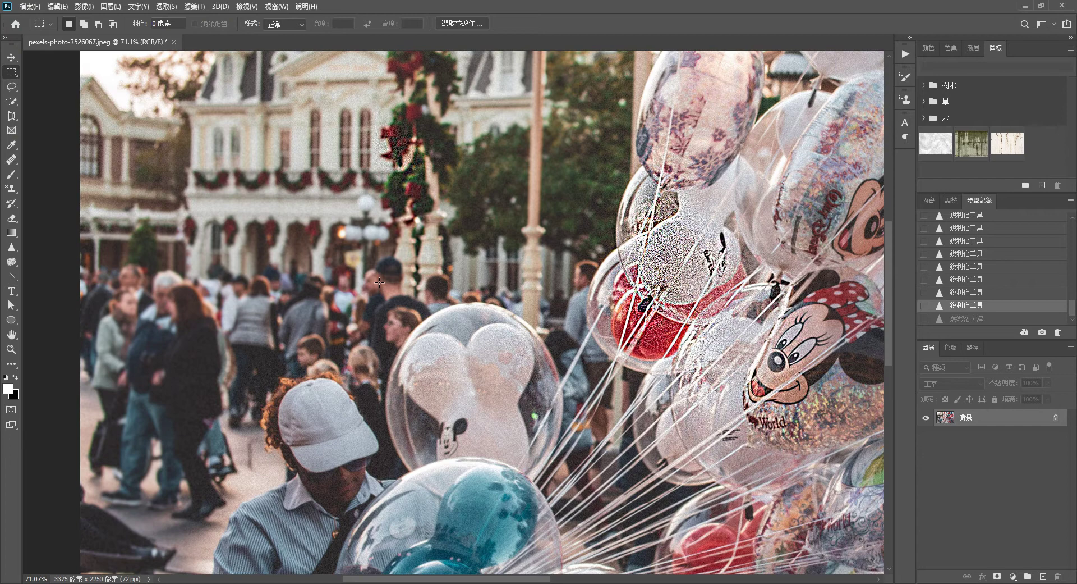
scroll(379, 282, "down", 3)
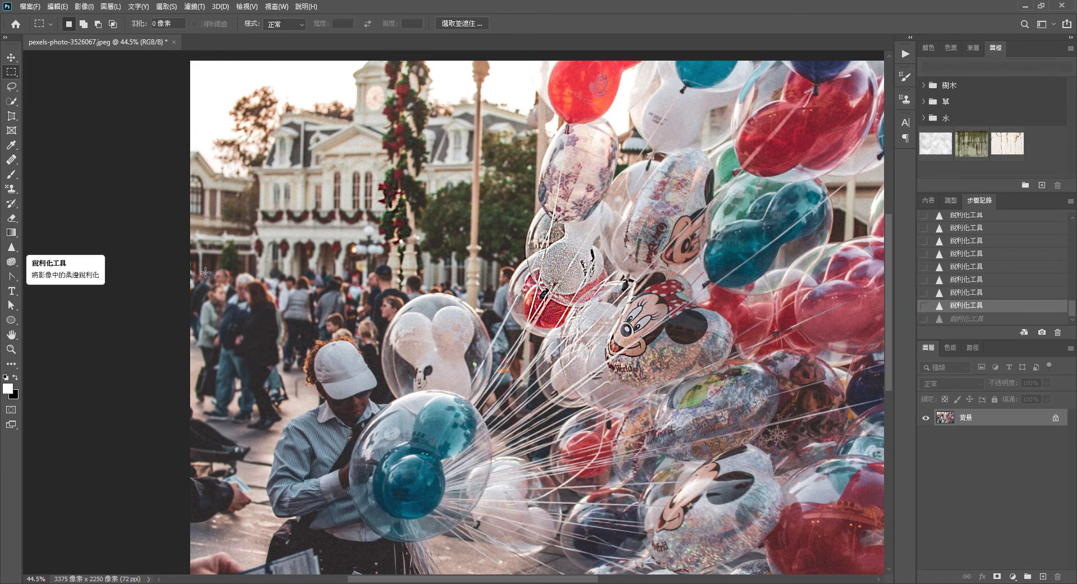
scroll(330, 297, "down", 3)
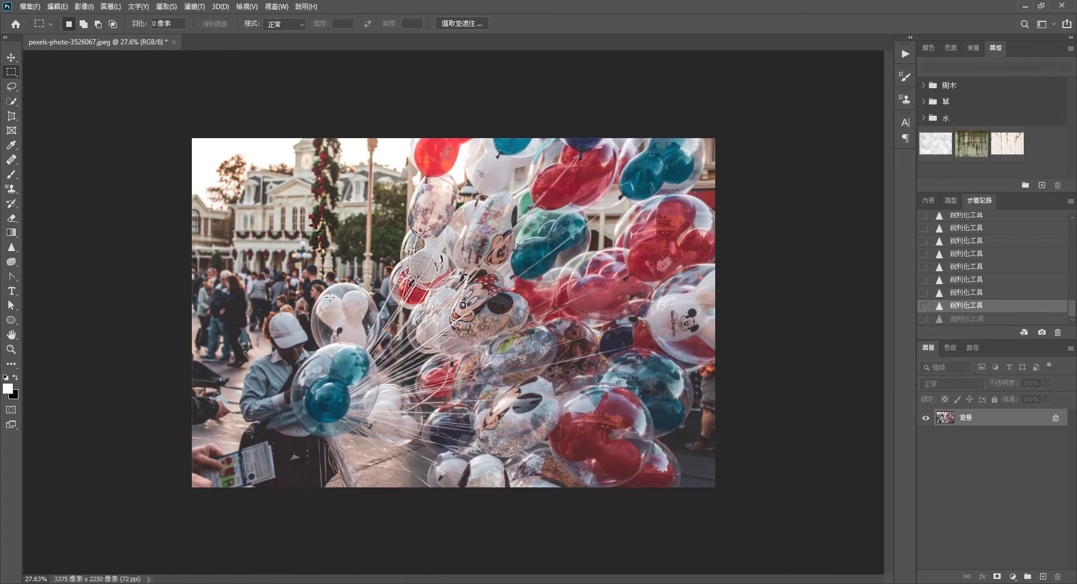
left_click(12, 247)
left_click_drag(617, 290, 583, 303)
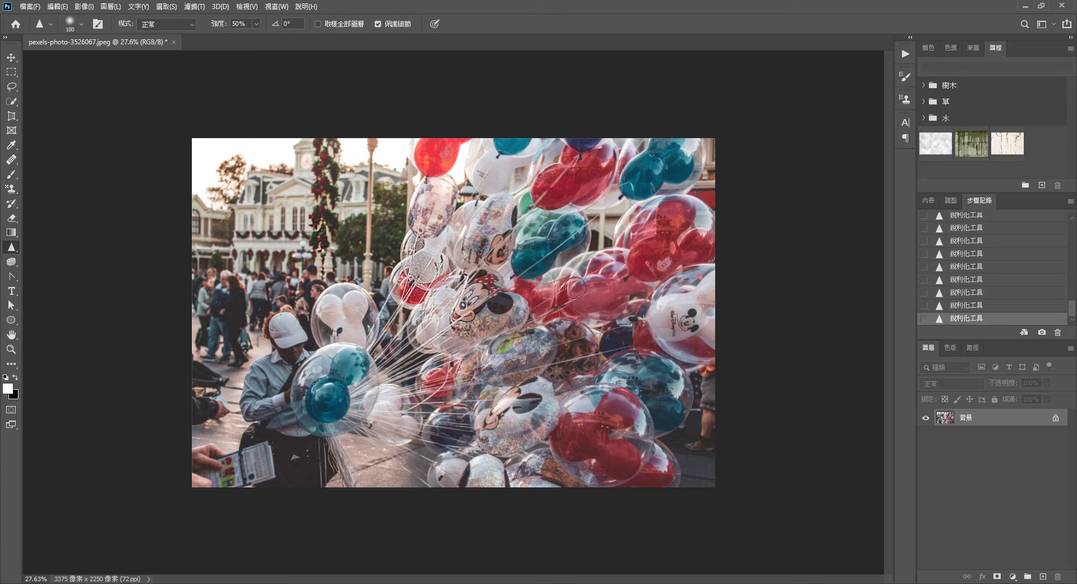
scroll(576, 288, "up", 2)
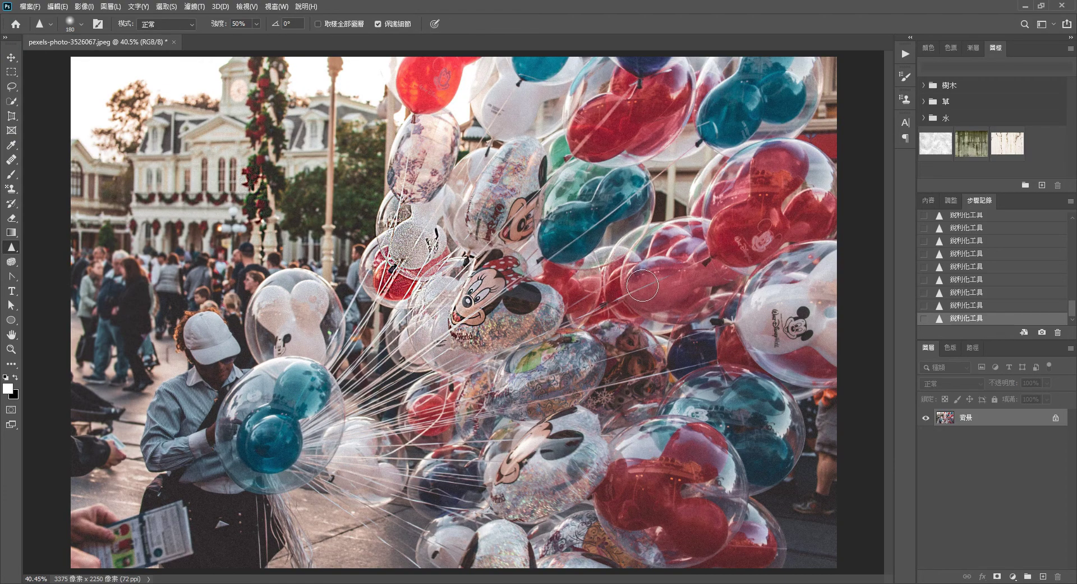
scroll(578, 354, "down", 2)
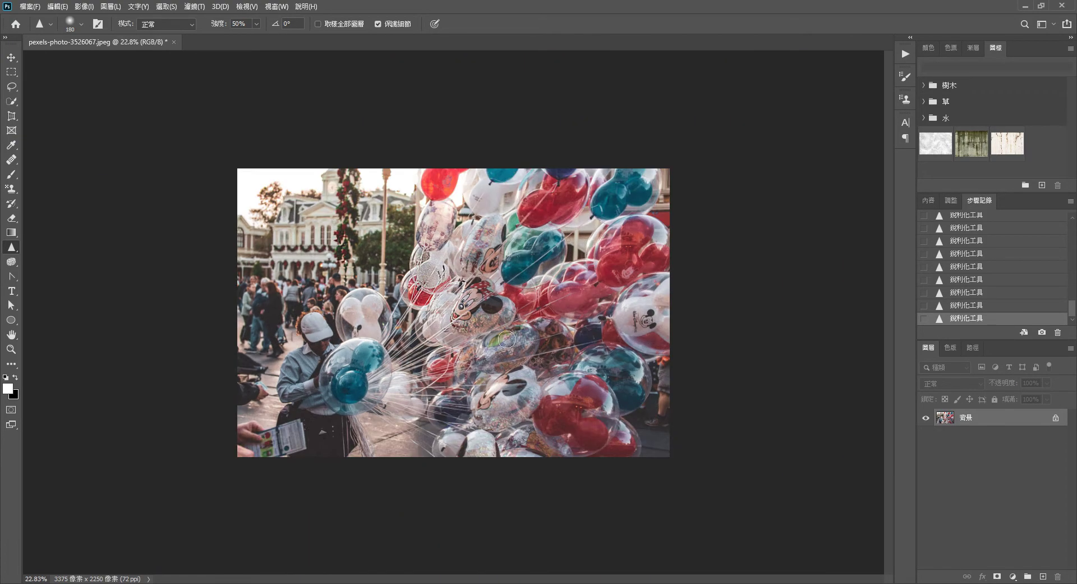
scroll(582, 339, "up", 1)
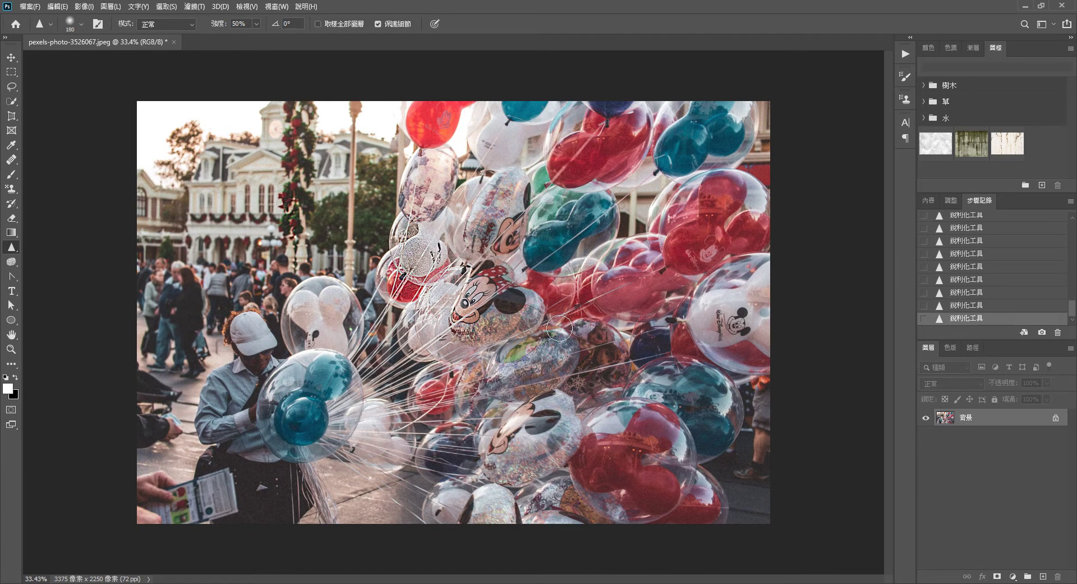
Switch to the Smudge tool and set its brush size to 139 px
right_click(16, 246)
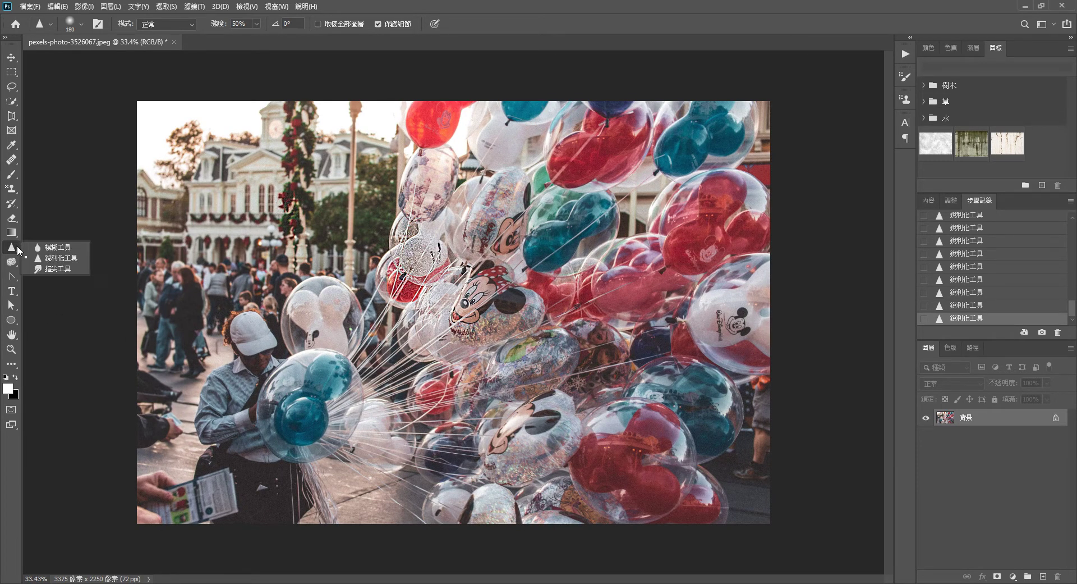
left_click(52, 270)
left_click(82, 23)
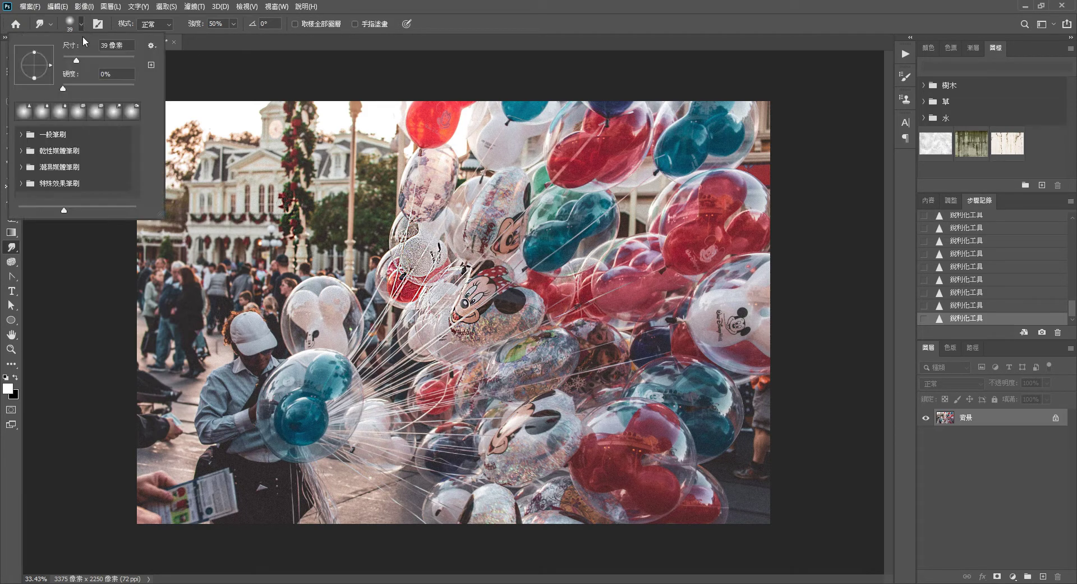
left_click_drag(100, 59, 106, 57)
key("Return")
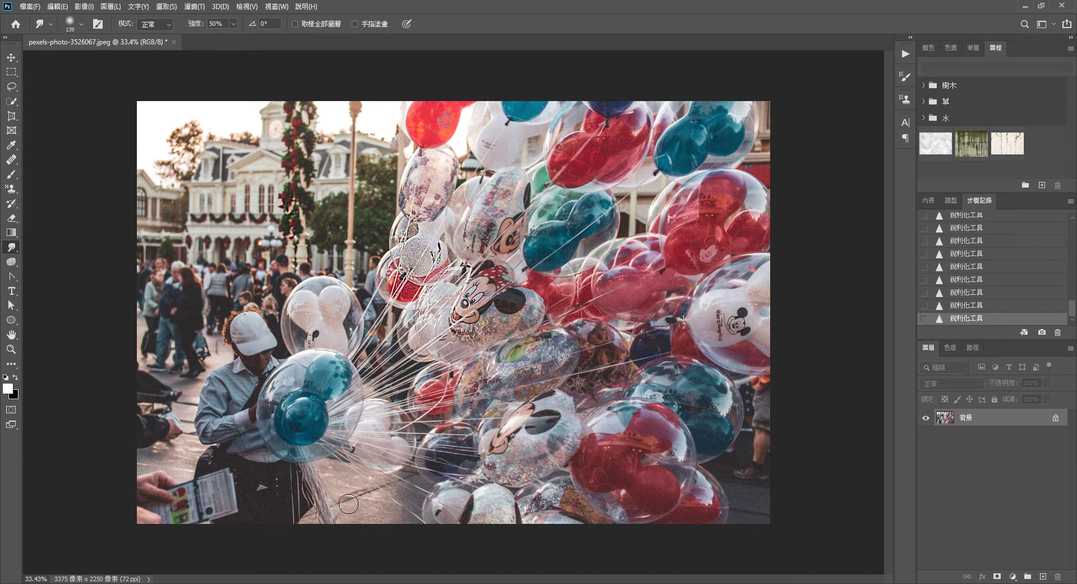
Smear the teal balloon toward the arm and crowd, then undo it
scroll(297, 477, "up", 1)
scroll(297, 477, "up", 1)
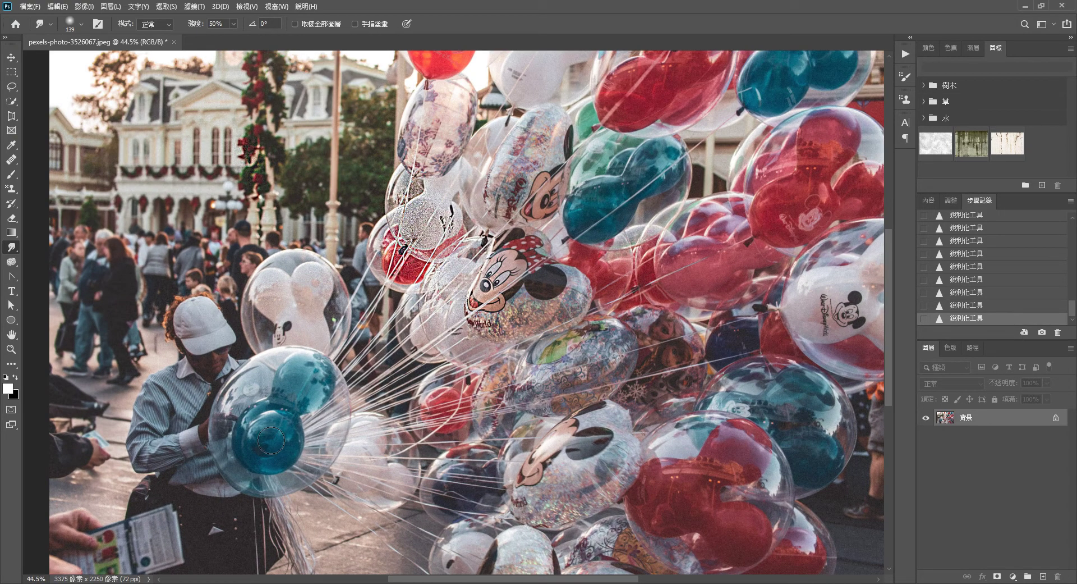
mouse_move(266, 435)
left_mouse_down()
mouse_move(208, 393)
mouse_move(210, 356)
left_mouse_up()
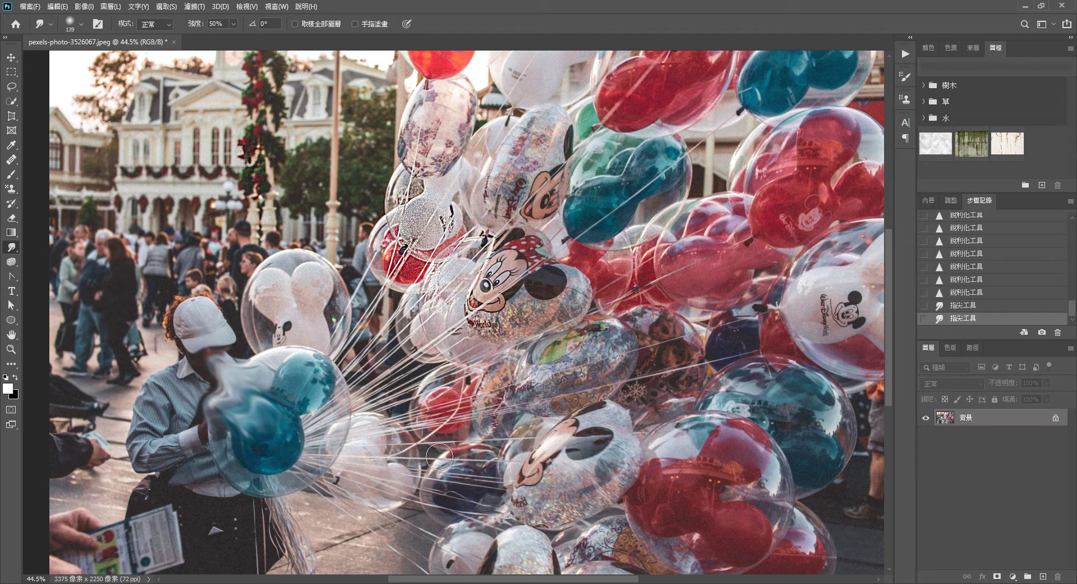
left_click_drag(291, 432, 232, 235)
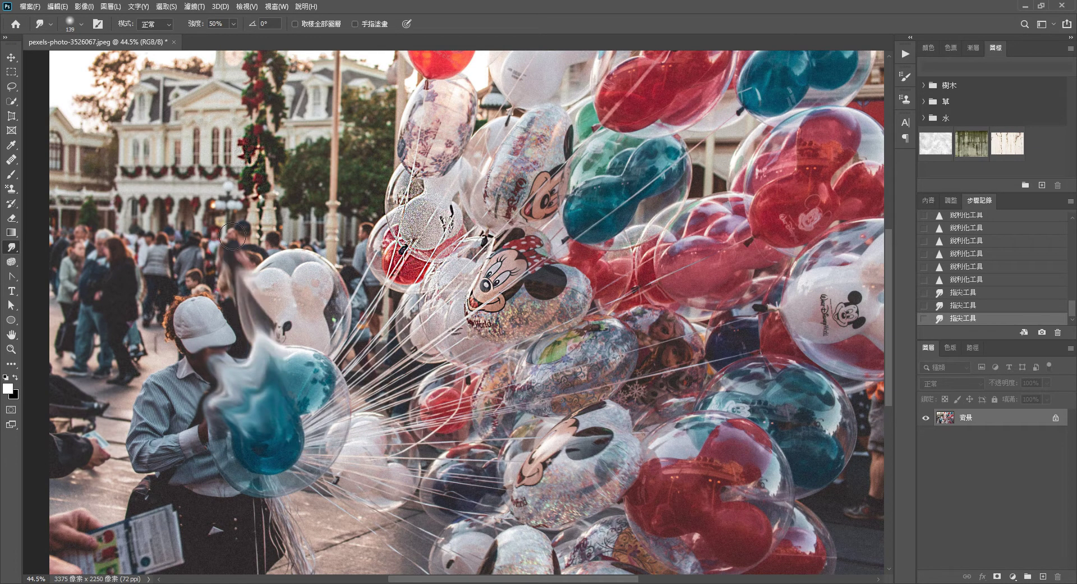
key("ctrl+z")
key("ctrl+z")
key("ctrl+z")
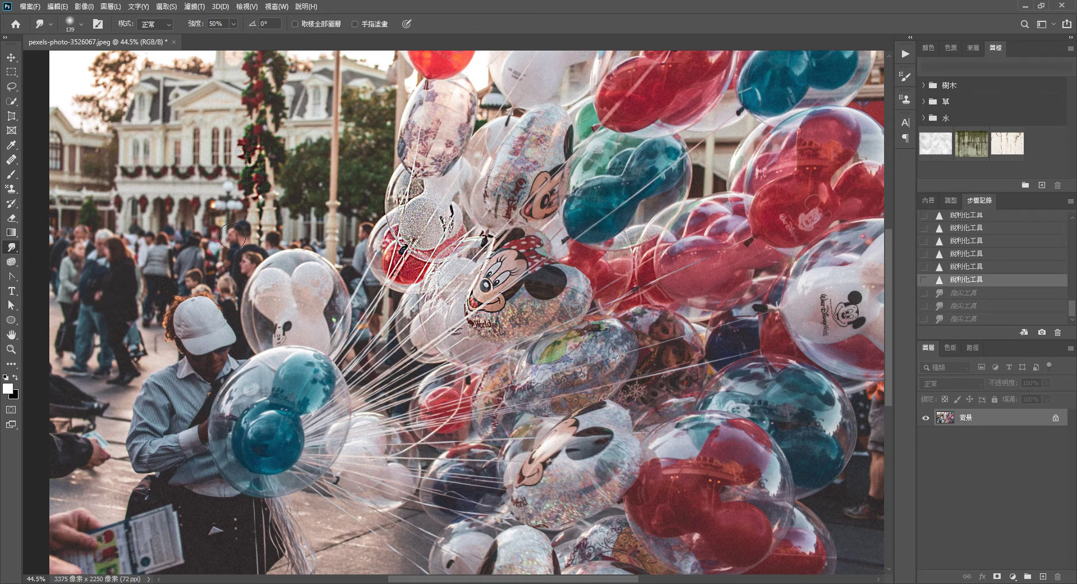
Smudge the top-left tree and house, then undo the last two strokes
scroll(236, 241, "down", 3)
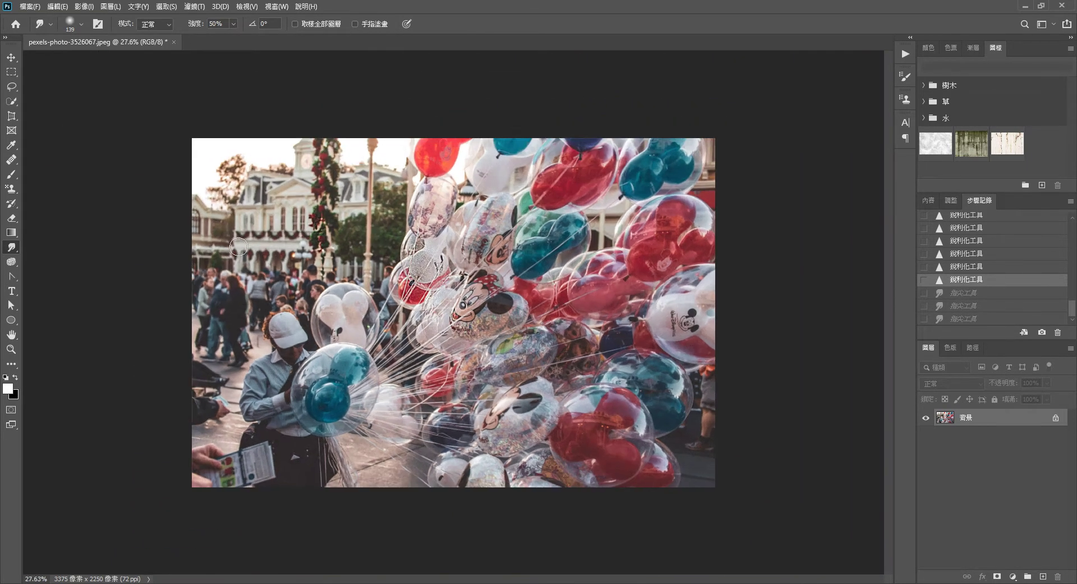
scroll(239, 245, "up", 1)
scroll(194, 145, "up", 1)
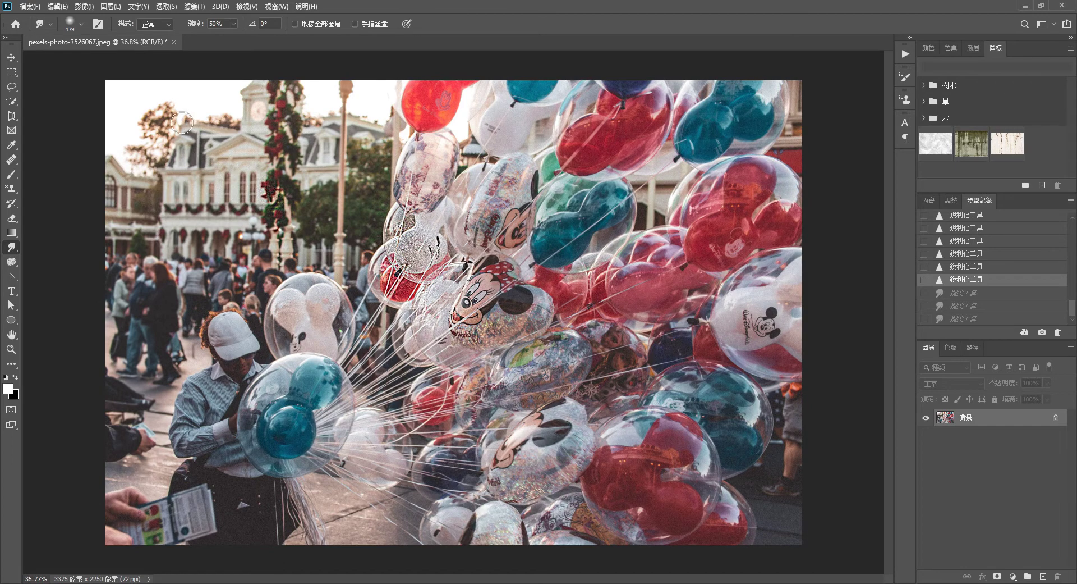
left_click_drag(182, 122, 175, 79)
mouse_move(168, 140)
left_mouse_down()
mouse_move(146, 103)
mouse_move(129, 112)
left_mouse_up()
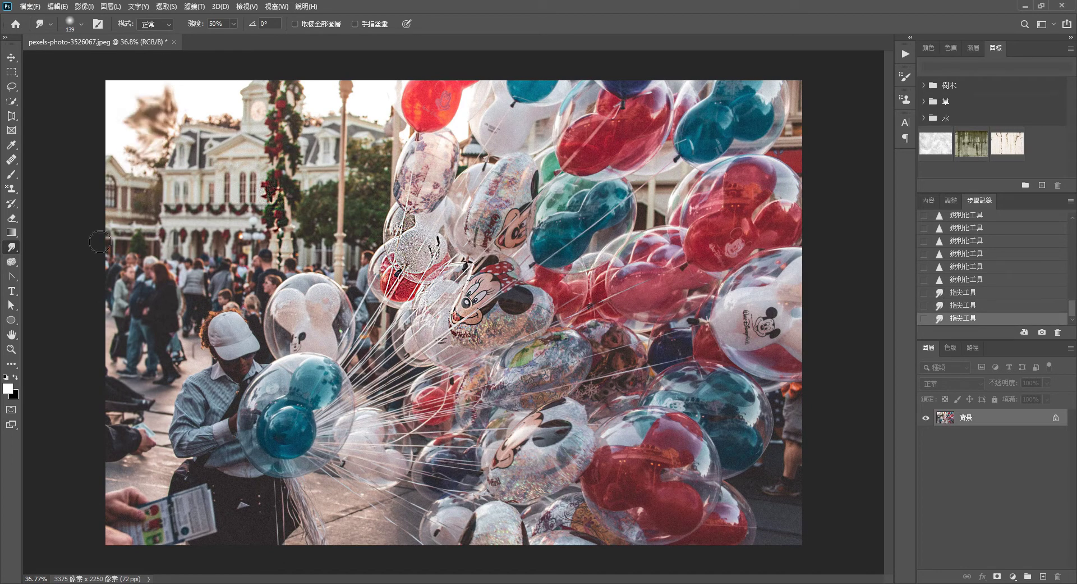
left_click_drag(116, 180, 168, 168)
left_click_drag(143, 208, 196, 140)
mouse_move(162, 180)
left_mouse_down()
mouse_move(225, 132)
mouse_move(228, 112)
left_mouse_up()
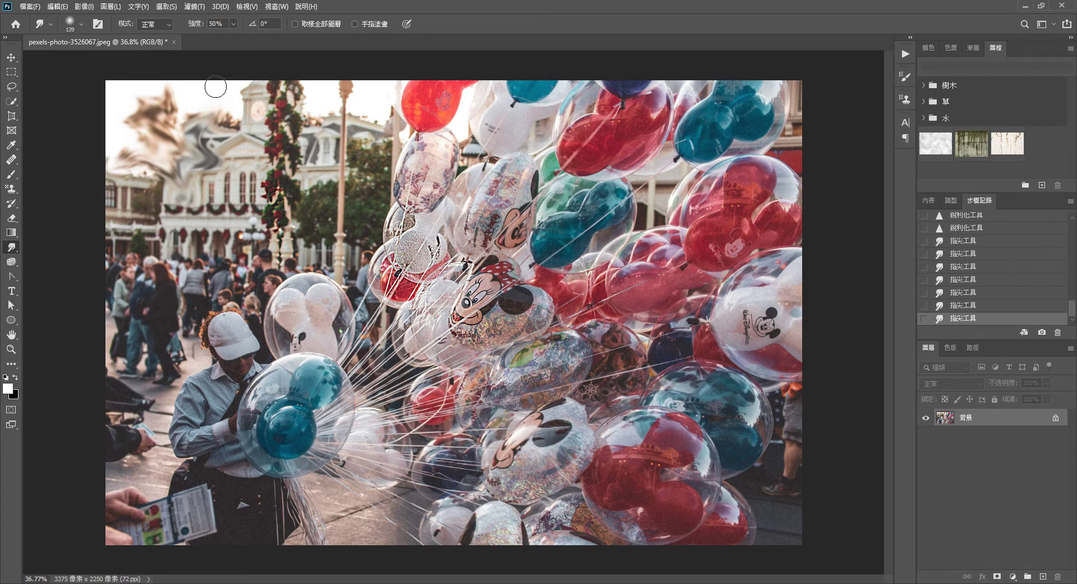
scroll(402, 215, "down", 3)
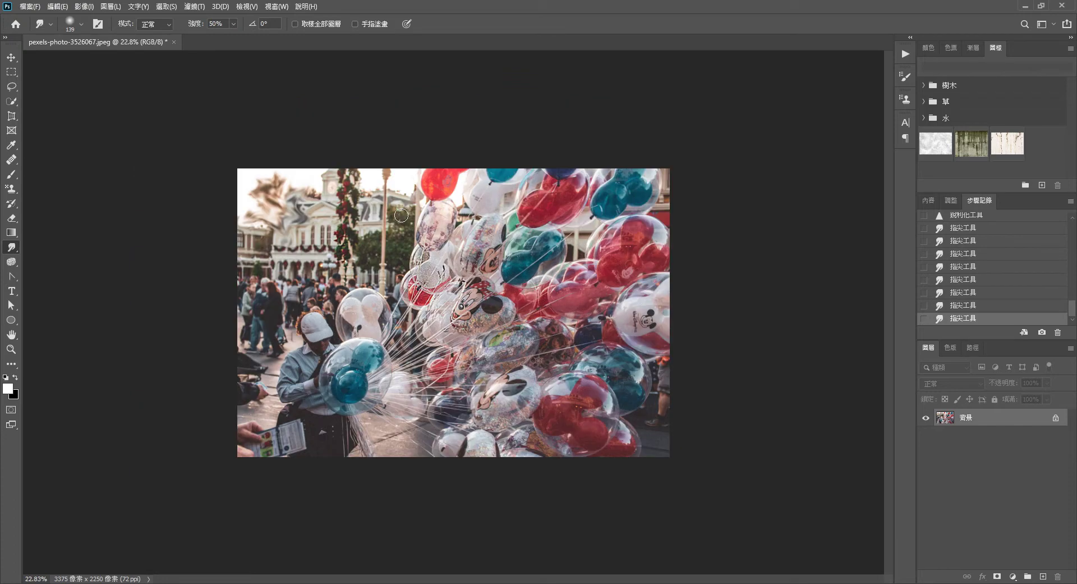
key("ctrl+z")
key("ctrl+z")
key("ctrl+z")
key("ctrl+z")
key("ctrl+z")
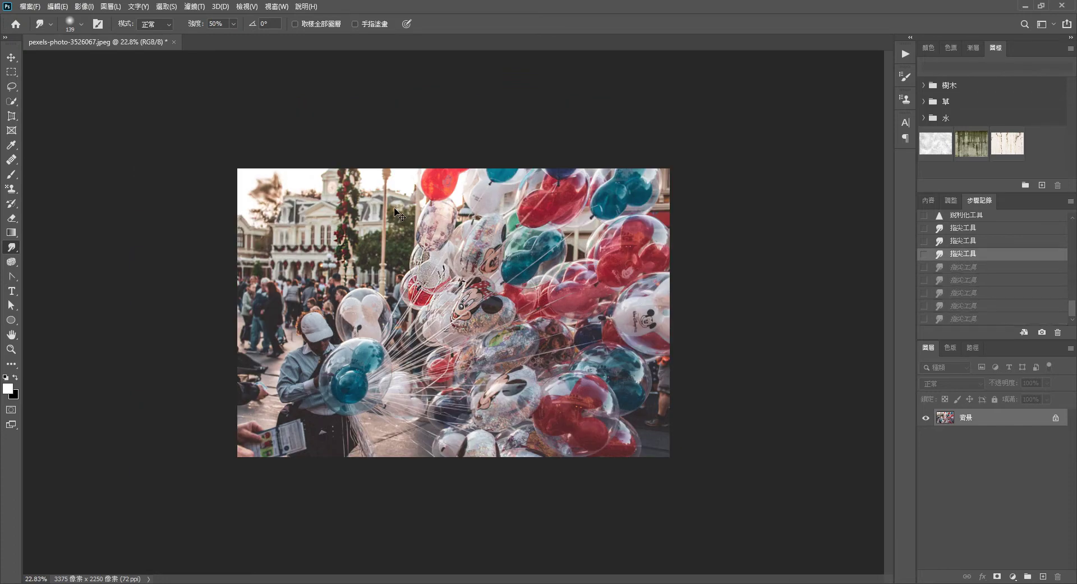
key("ctrl+z")
key("ctrl+z")
key("ctrl+z")
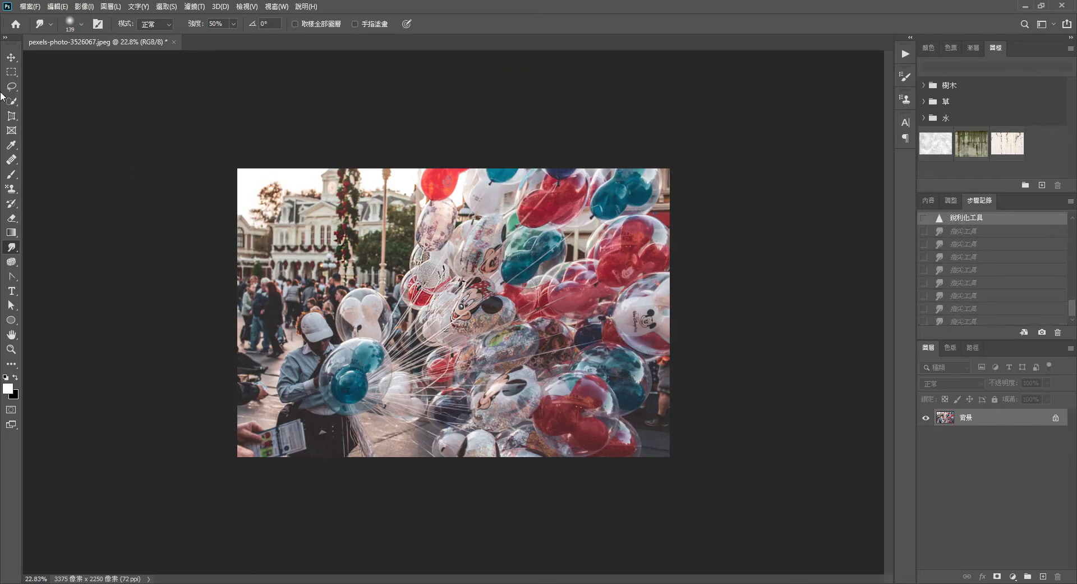
Reduce the Smudge brush size from 5000 px to 3467 px
left_click(81, 24)
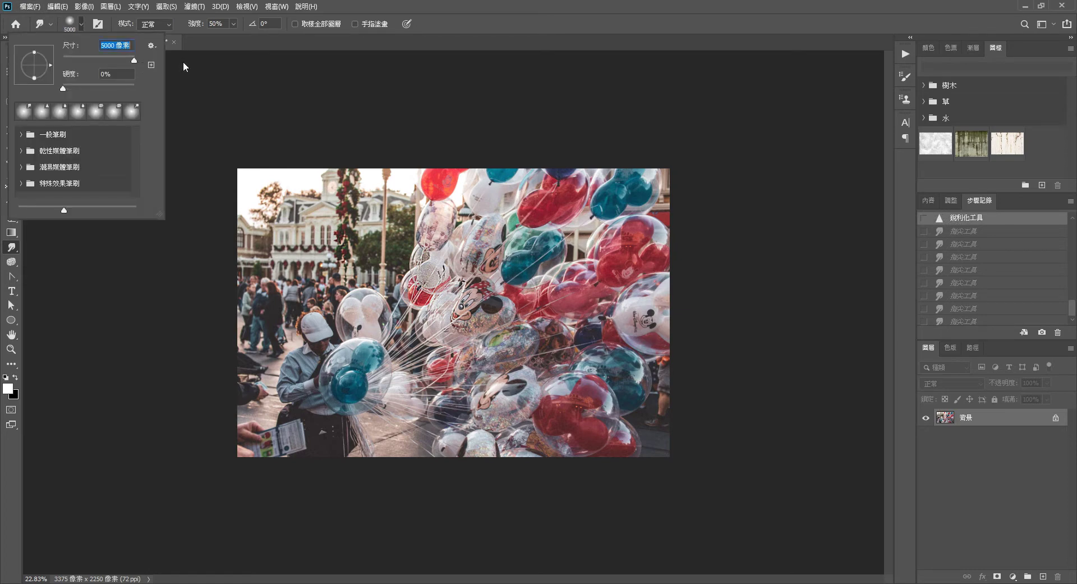
left_click_drag(122, 60, 129, 61)
left_click(486, 6)
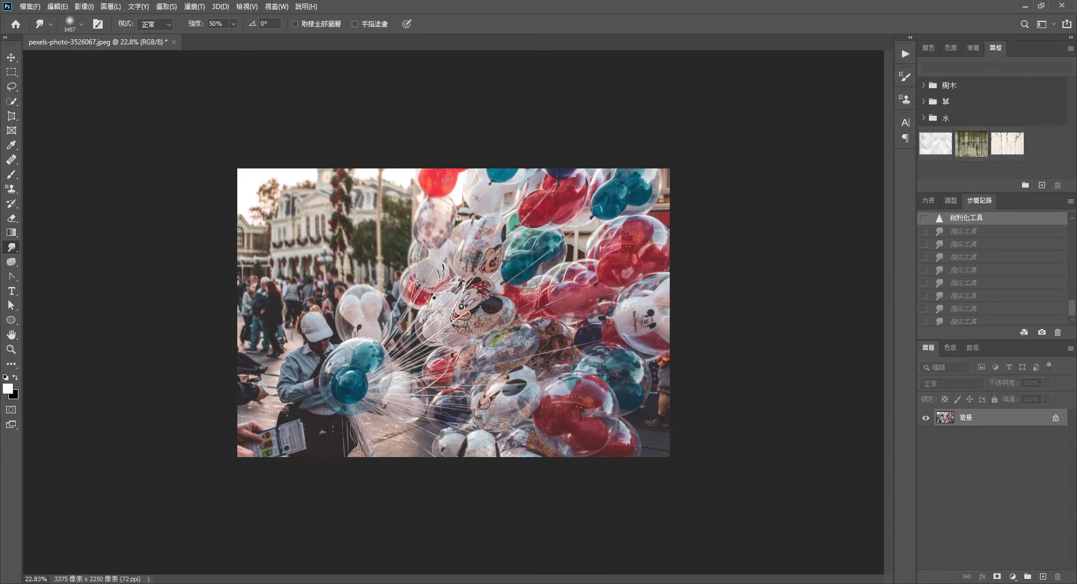
Smear the tree and lamp-post area, the left-side buildings, and the man holding the card with broad smudge strokes
left_click_drag(354, 179, 370, 213)
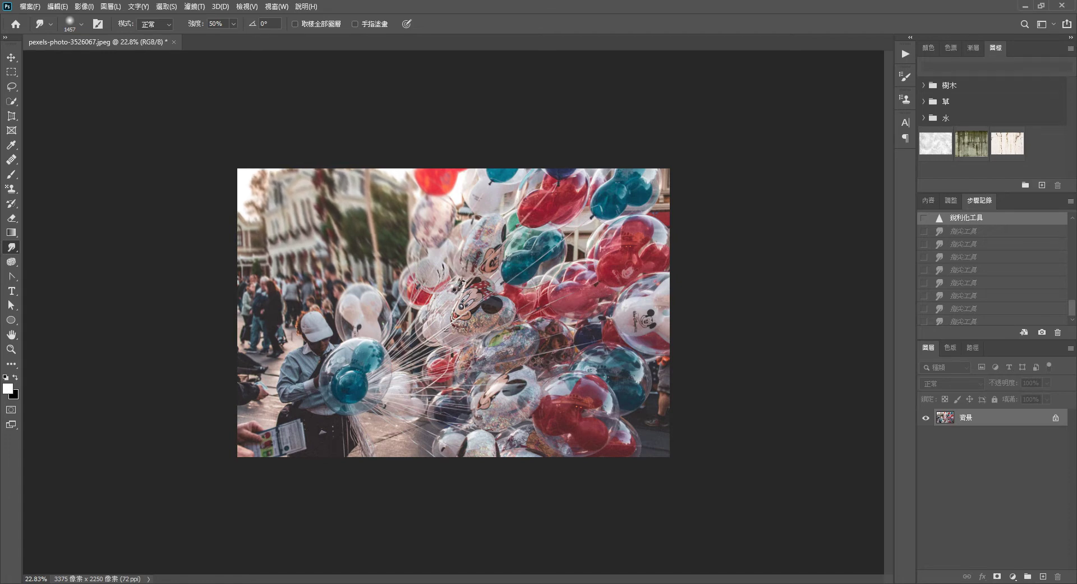
left_click_drag(303, 311, 289, 301)
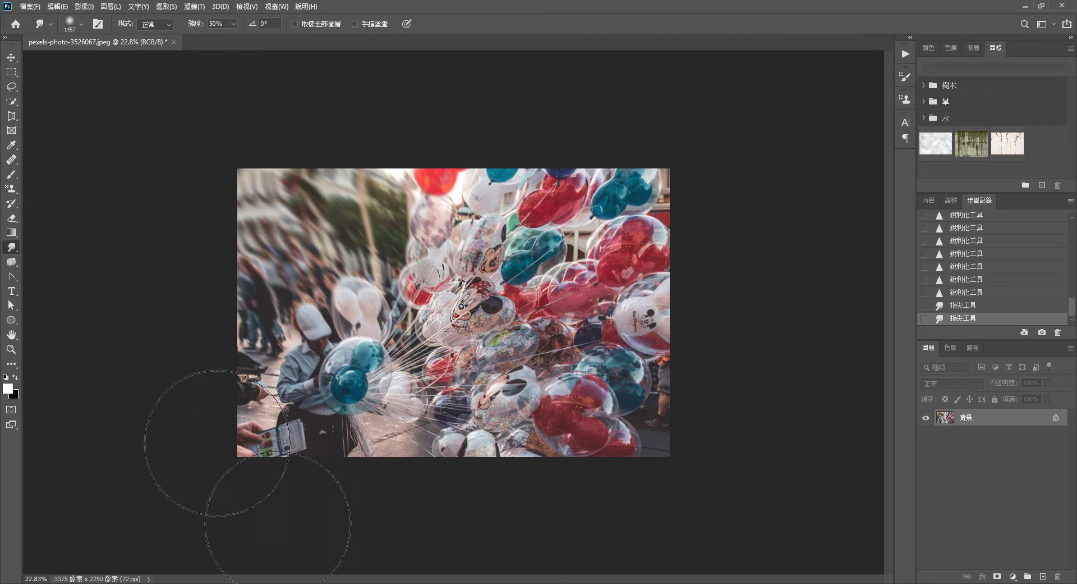
left_click_drag(281, 404, 258, 410)
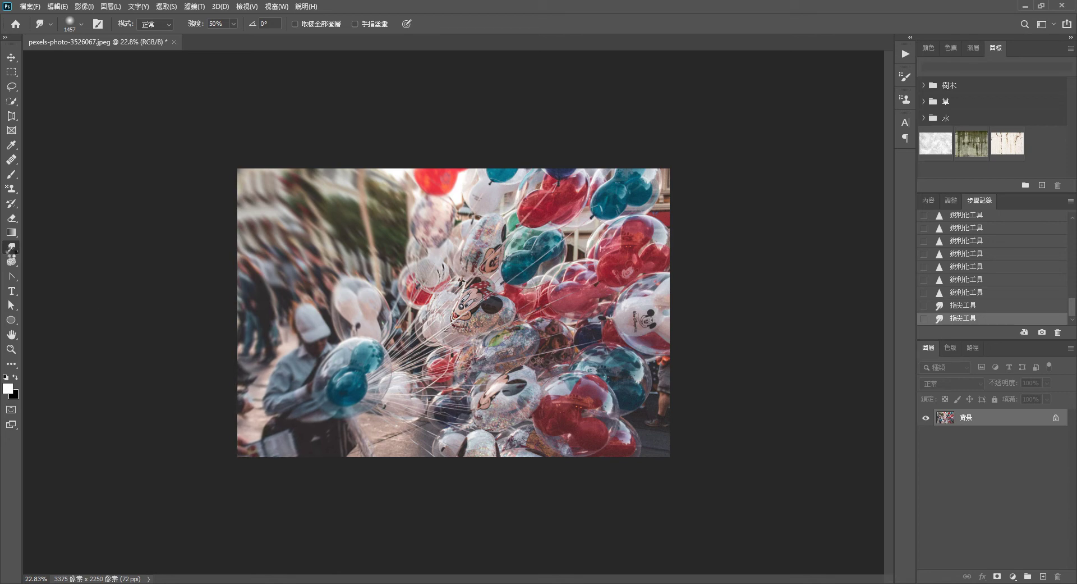
left_click_drag(258, 410, 339, 253)
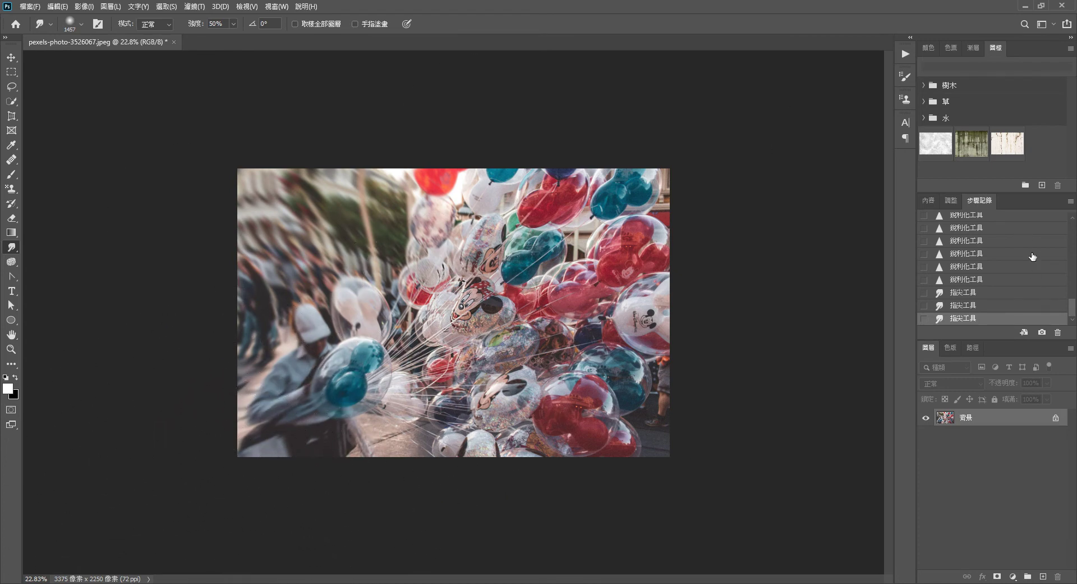
Undo the smudge strokes on the buildings and card-holding man, keeping the Smudge Tool active
key("ctrl+z")
key("ctrl+z")
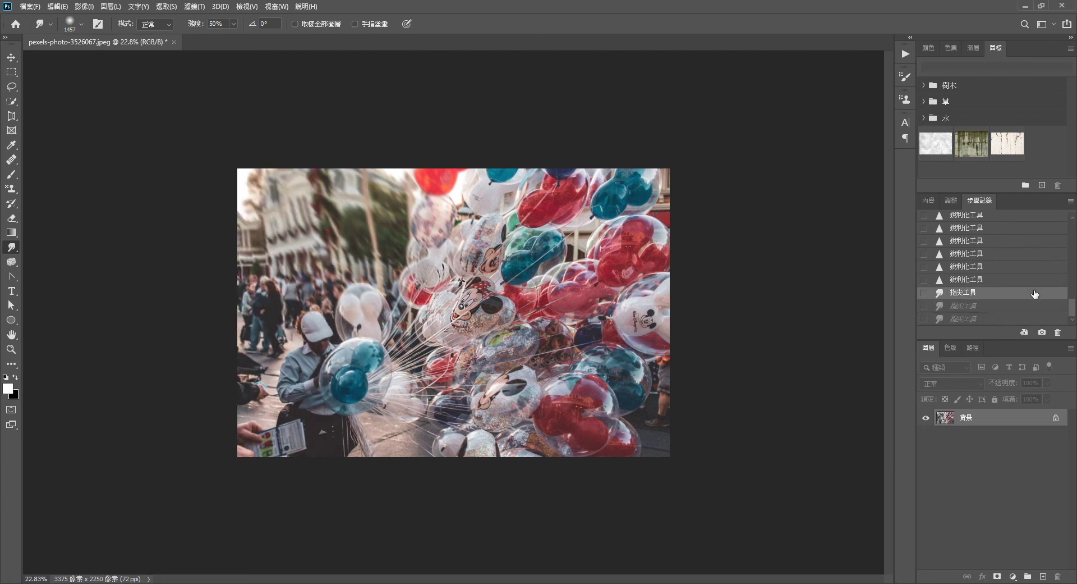
key("ctrl+z")
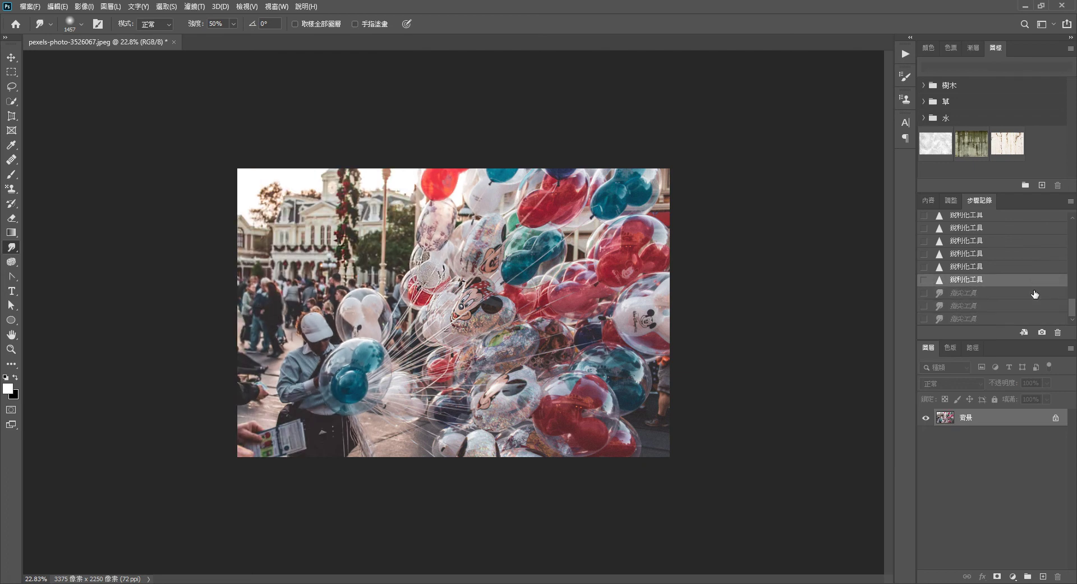
right_click(15, 246)
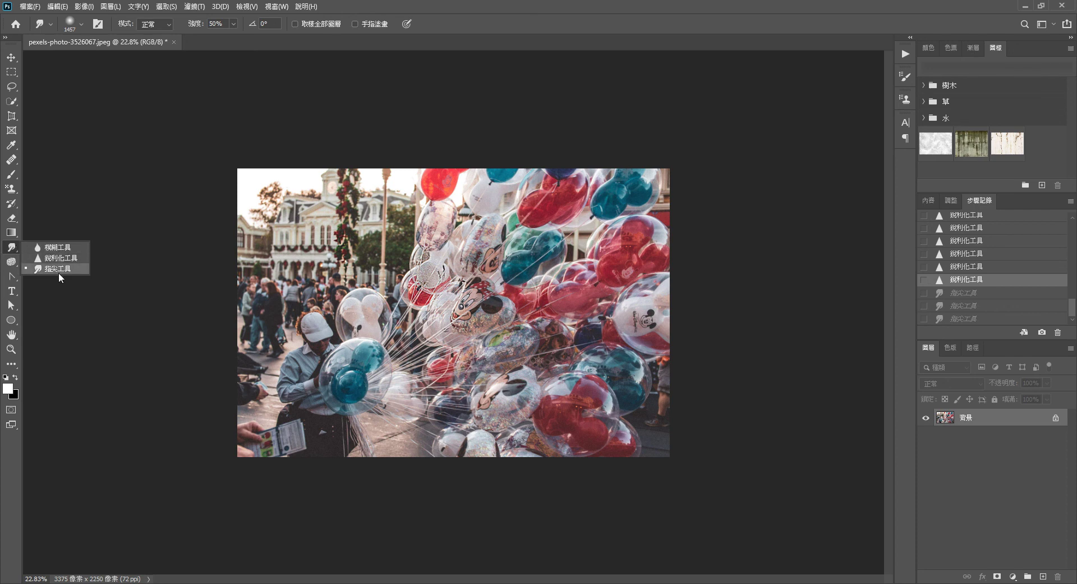
left_click(60, 269)
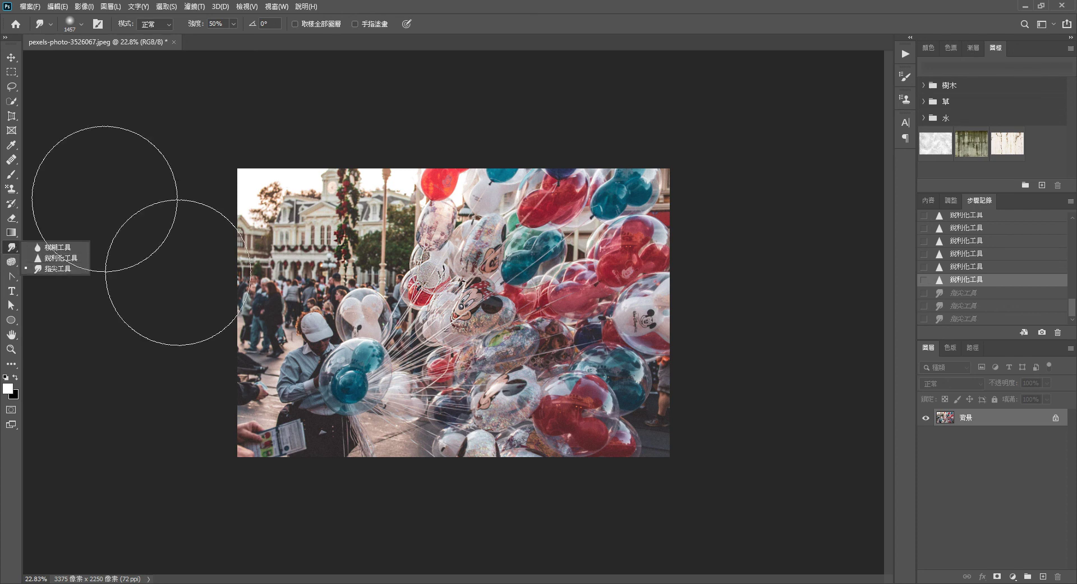